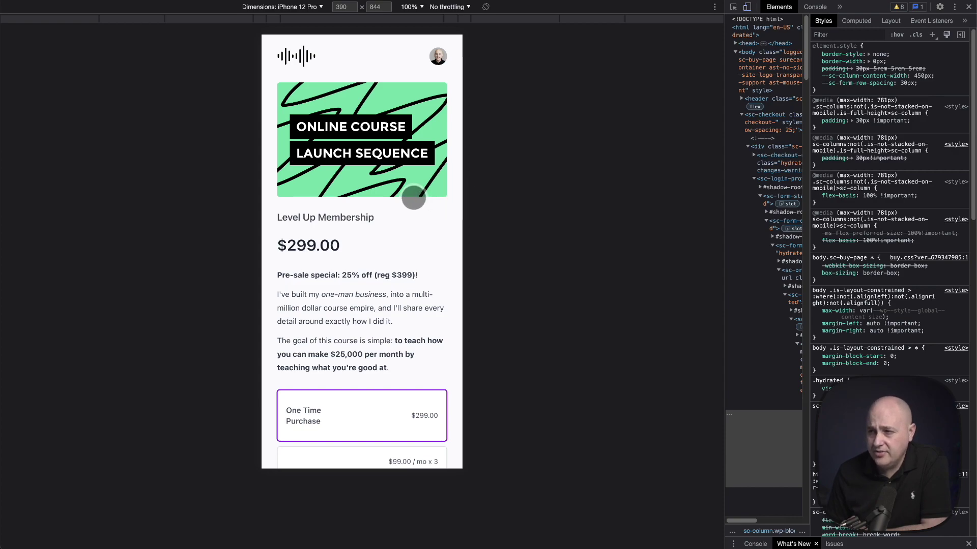
Scroll the iPhone 12 Pro checkout preview to look over the plan options
{"action": "scroll", "coordinate": [413, 197], "scroll_direction": "down", "scroll_amount": 1}
{"action": "scroll", "coordinate": [413, 197], "scroll_direction": "down", "scroll_amount": 6}
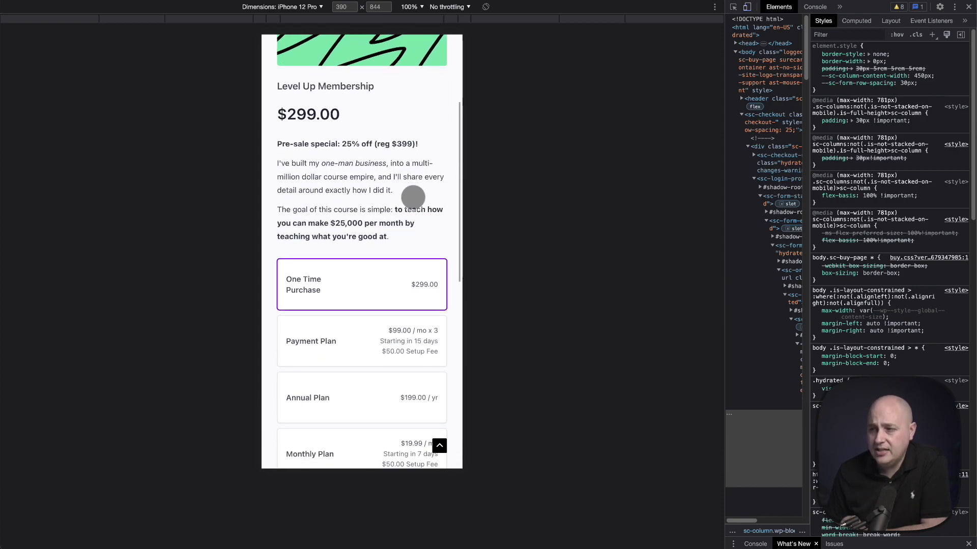
{"action": "scroll", "coordinate": [413, 197], "scroll_direction": "down", "scroll_amount": 2}
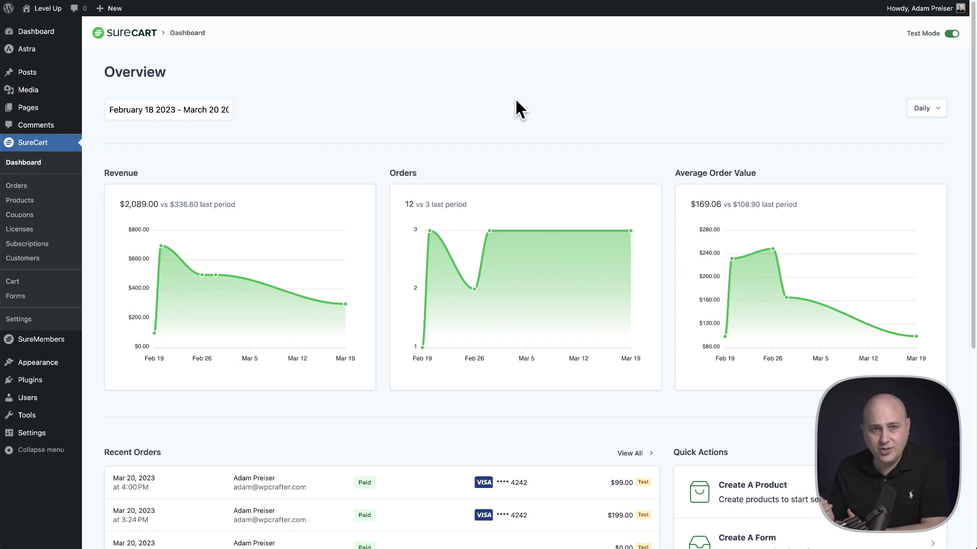
Open Level Up Membership from the SureCart Products list
{"action": "left_click", "coordinate": [31, 201]}
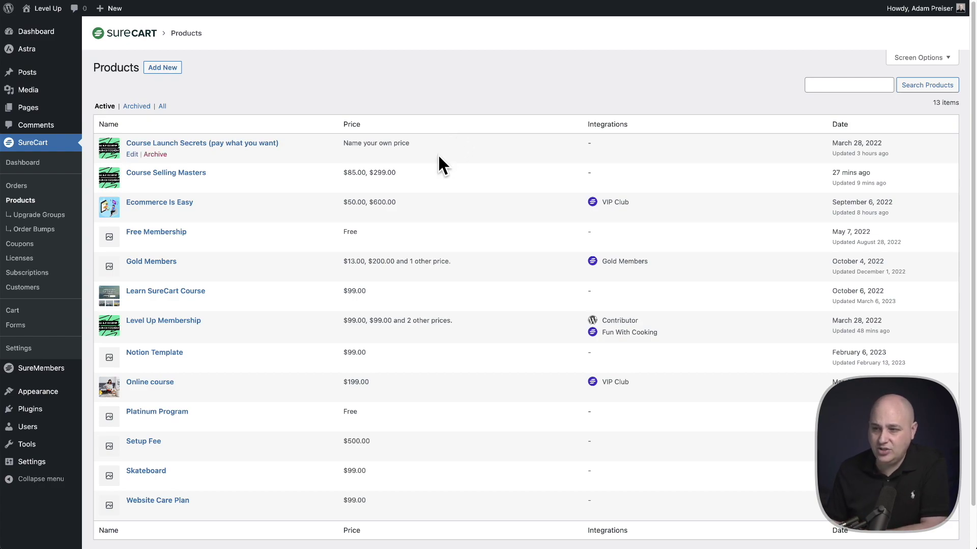
{"action": "left_click", "coordinate": [163, 321]}
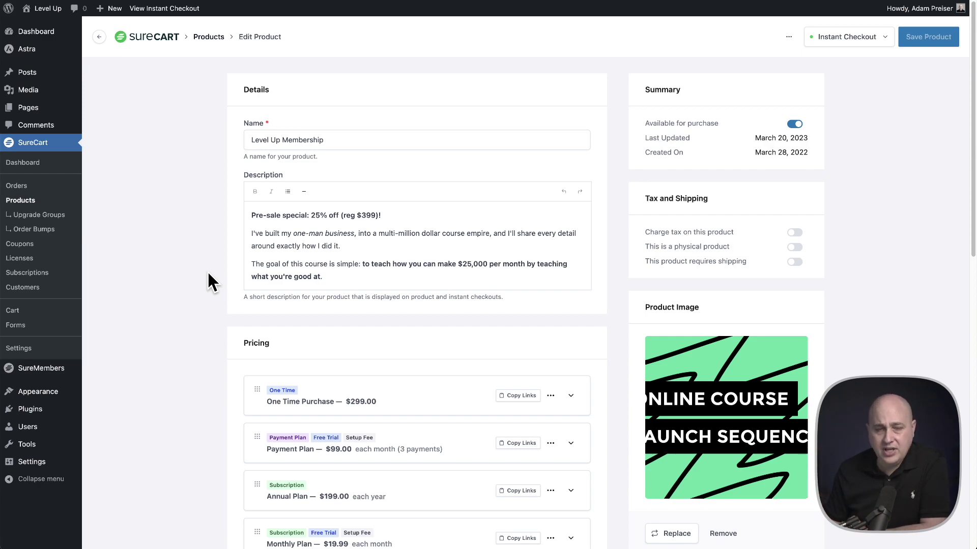
{"action": "scroll", "coordinate": [208, 274], "scroll_direction": "down", "scroll_amount": 5}
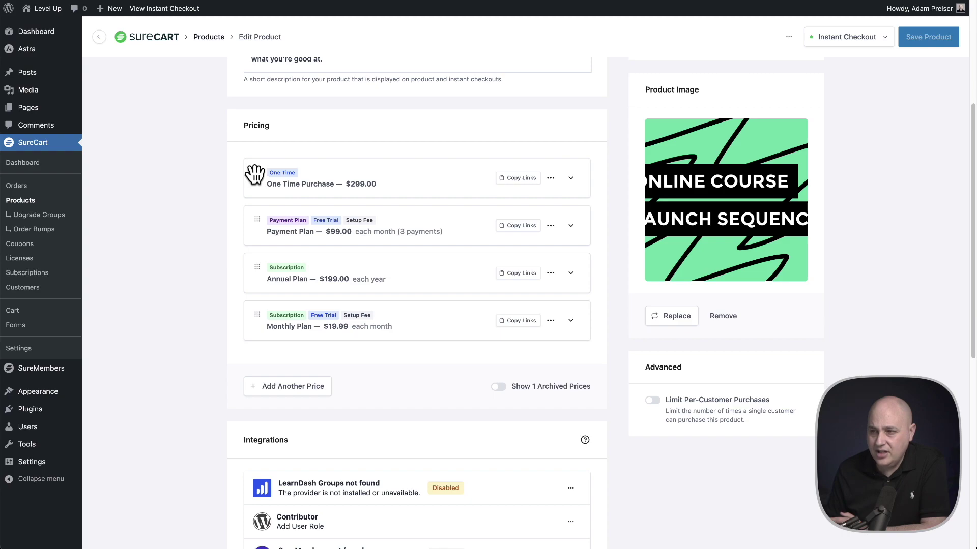
{"action": "left_click_drag", "start_coordinate": [258, 219], "coordinate": [256, 168]}
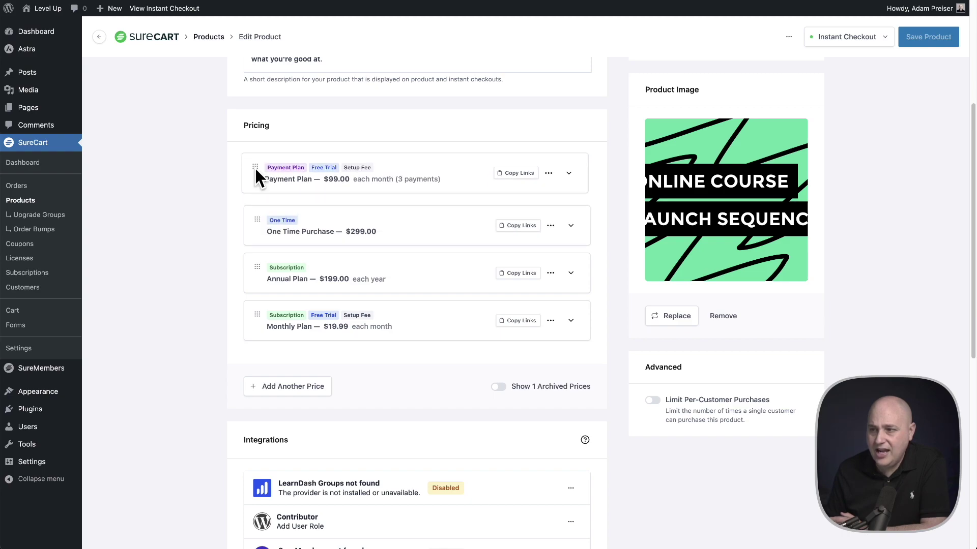
{"action": "left_click_drag", "start_coordinate": [257, 220], "coordinate": [254, 172]}
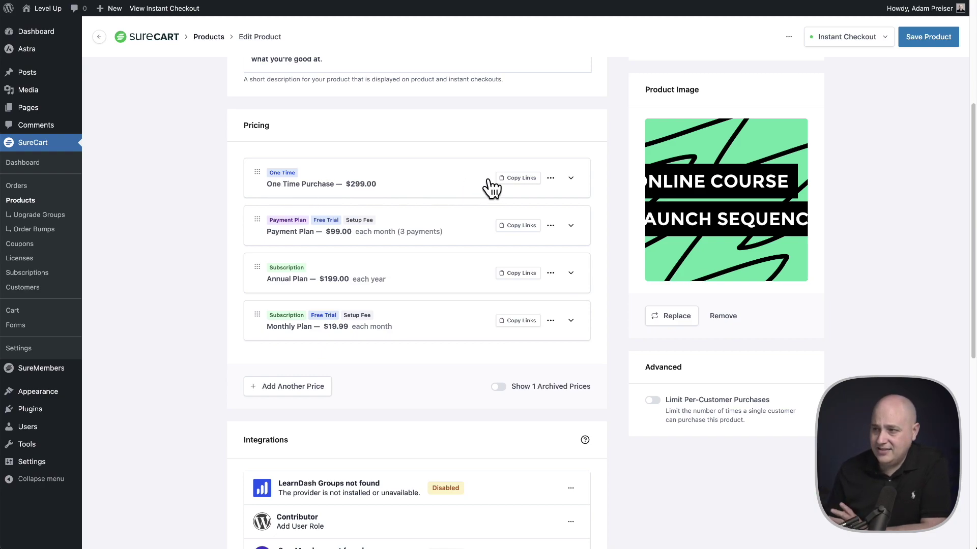
{"action": "left_click", "coordinate": [570, 179]}
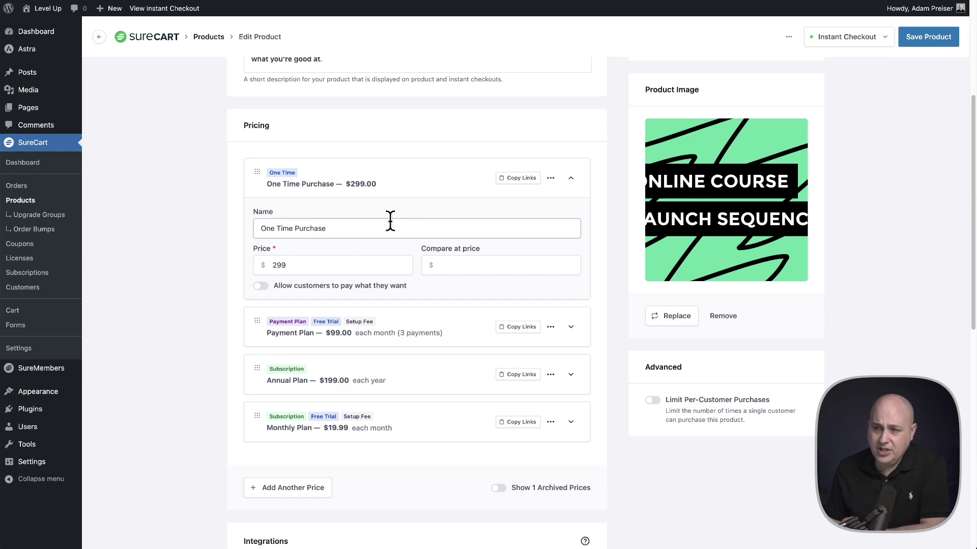
{"action": "left_click", "coordinate": [259, 224]}
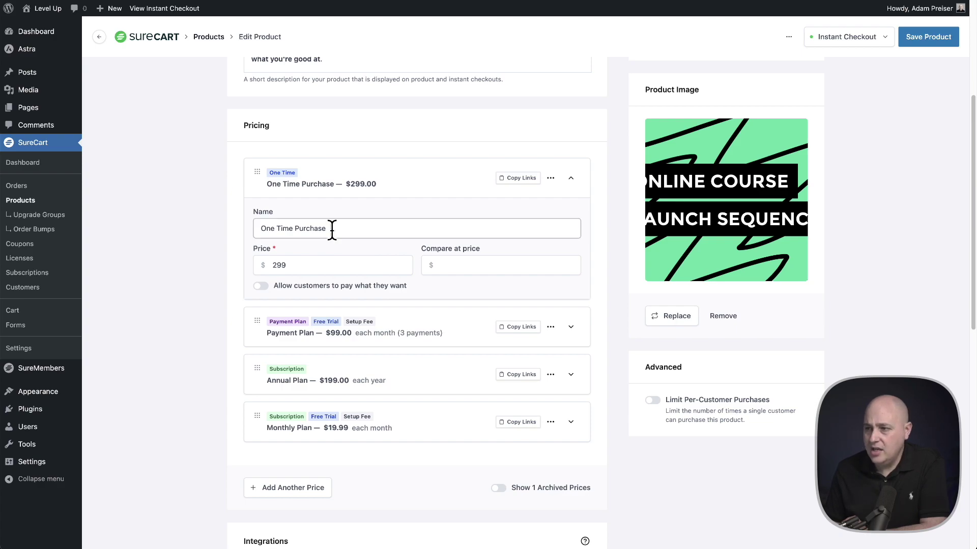
{"action": "left_click", "coordinate": [571, 179]}
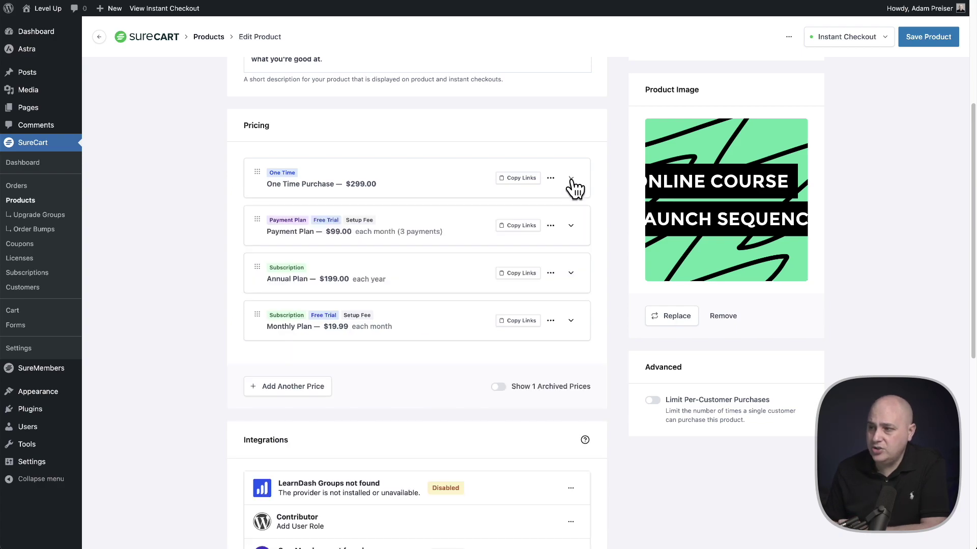
{"action": "left_click", "coordinate": [576, 225]}
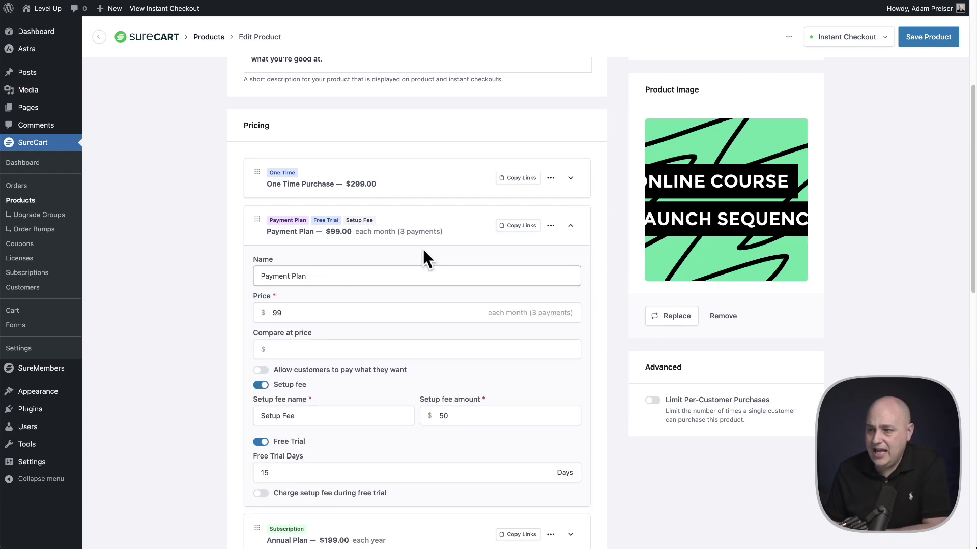
{"action": "left_click", "coordinate": [571, 227]}
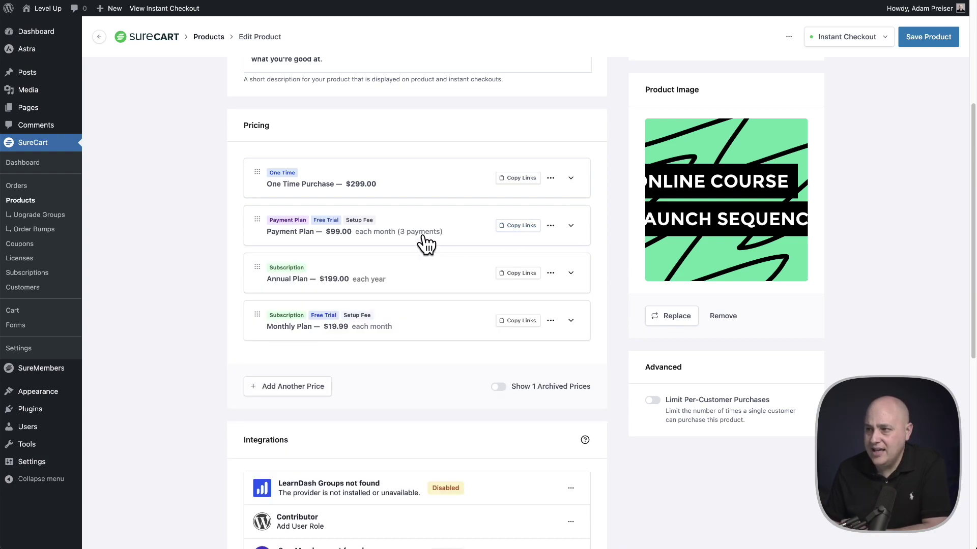
{"action": "scroll", "coordinate": [425, 244], "scroll_direction": "up", "scroll_amount": 5}
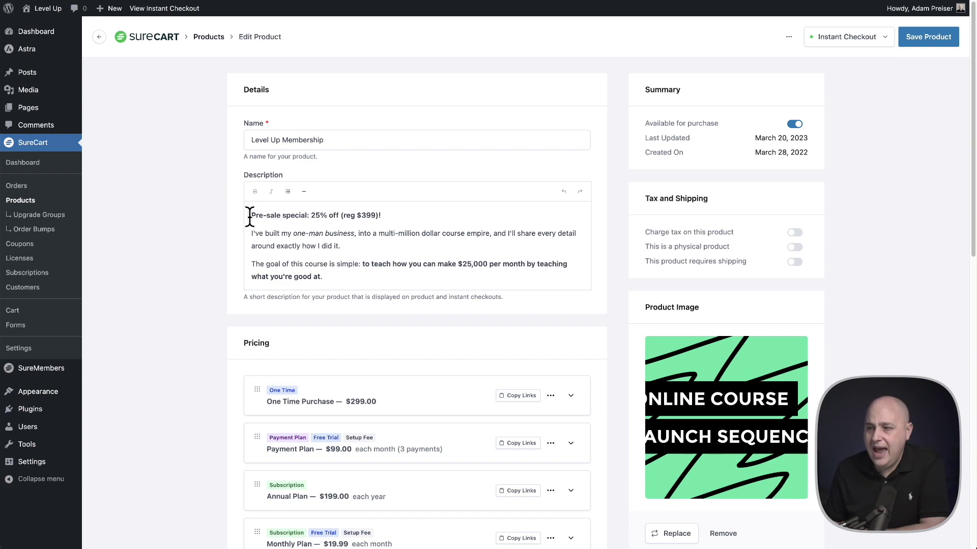
{"action": "left_click_drag", "start_coordinate": [250, 215], "coordinate": [331, 279]}
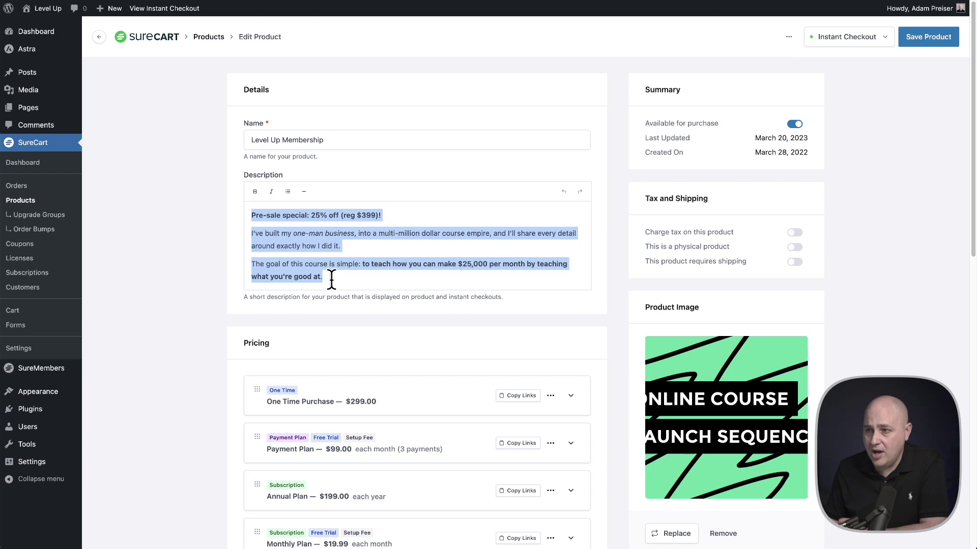
{"action": "left_click", "coordinate": [323, 258]}
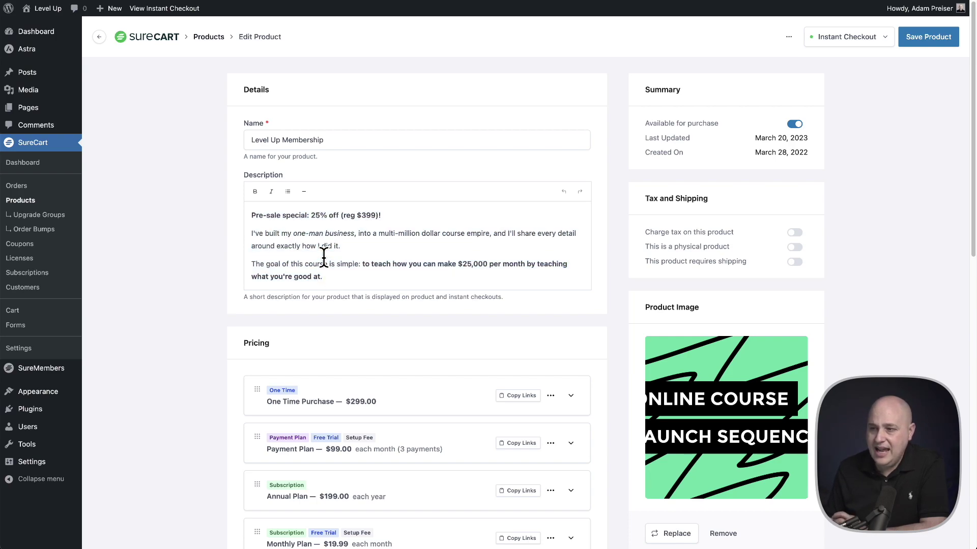
{"action": "scroll", "coordinate": [324, 257], "scroll_direction": "down", "scroll_amount": 1}
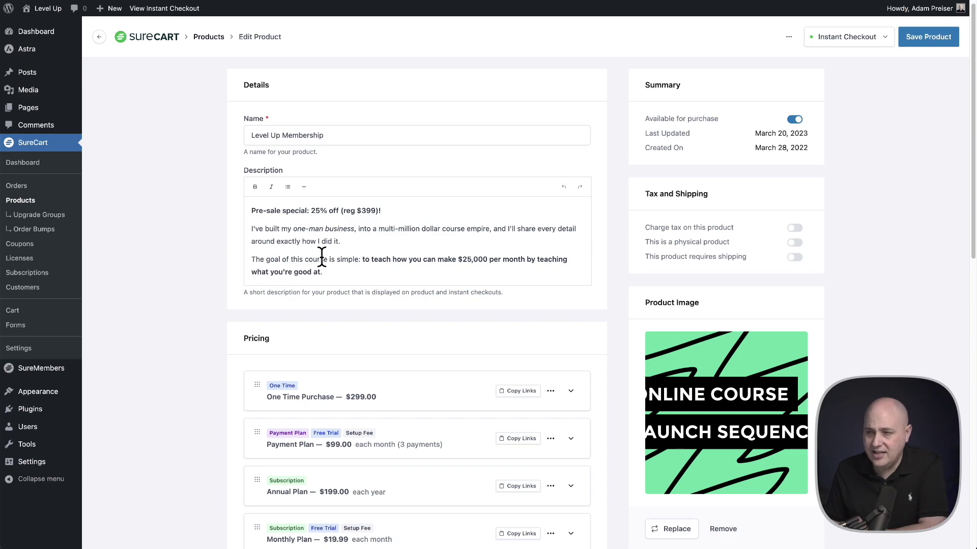
{"action": "left_click_drag", "start_coordinate": [384, 211], "coordinate": [233, 213]}
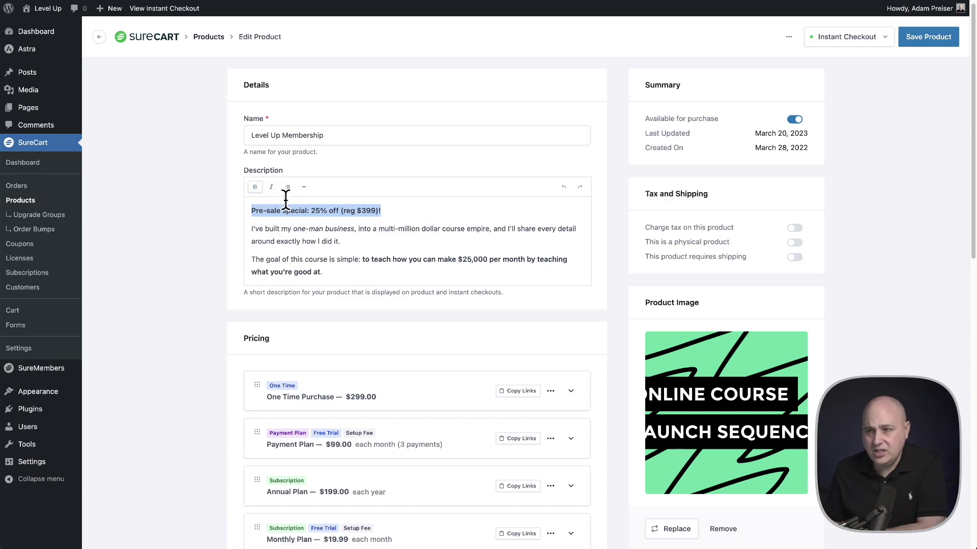
{"action": "left_click", "coordinate": [205, 227]}
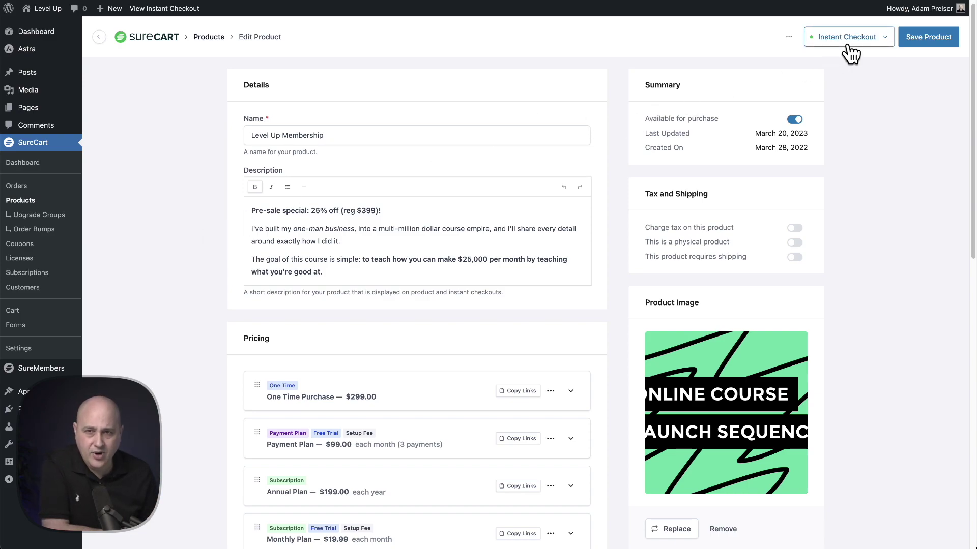
Switch off Published in the Level Up Membership Instant Checkout settings and save the product
{"action": "left_click", "coordinate": [885, 42]}
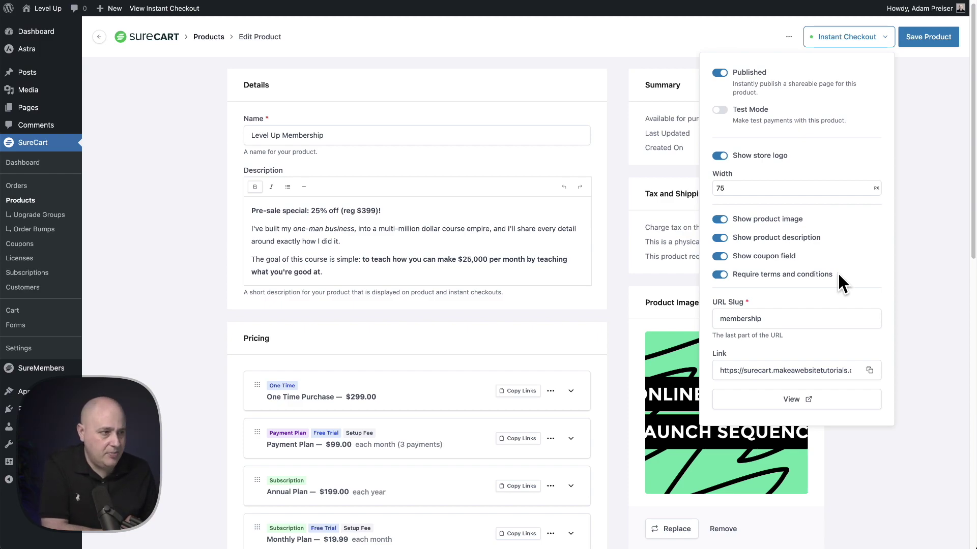
{"action": "left_click", "coordinate": [820, 313]}
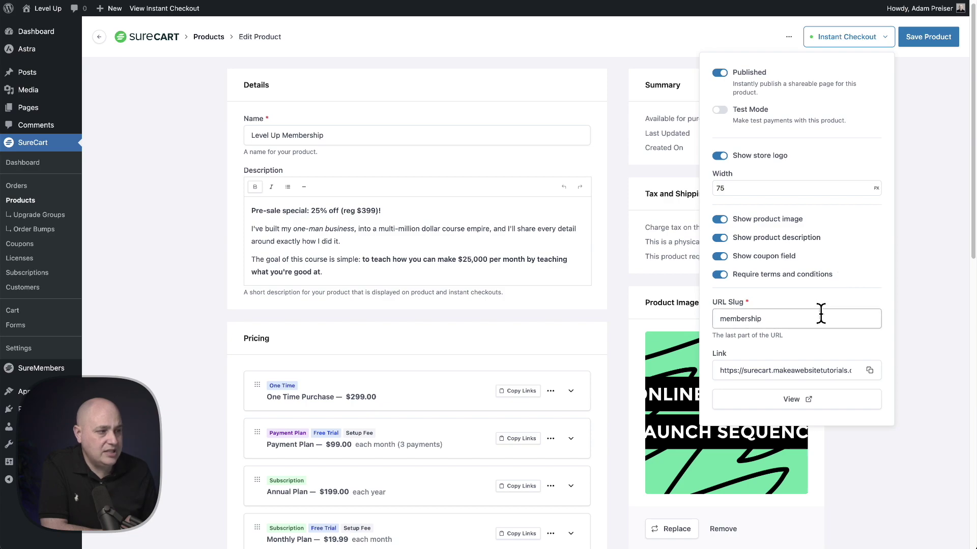
{"action": "double_click", "coordinate": [820, 314]}
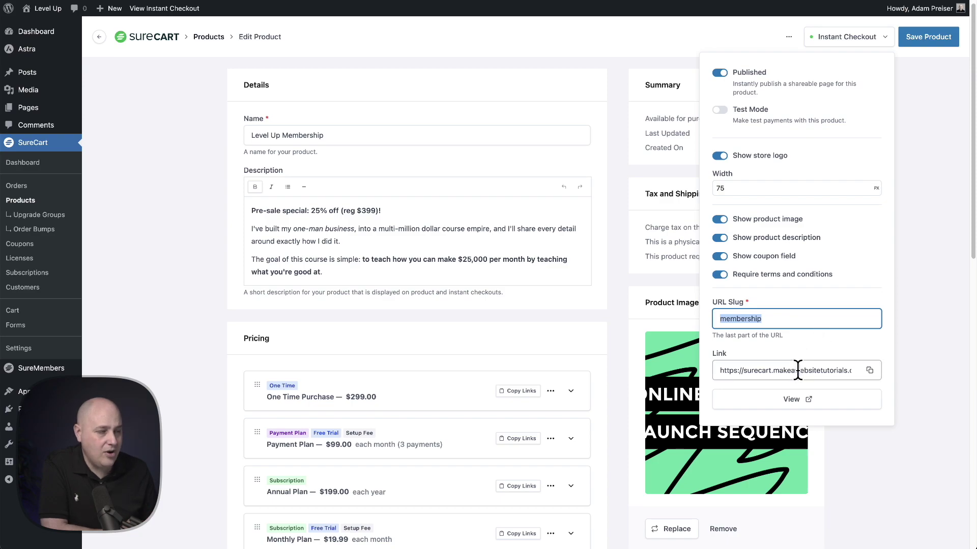
{"action": "left_click", "coordinate": [720, 76]}
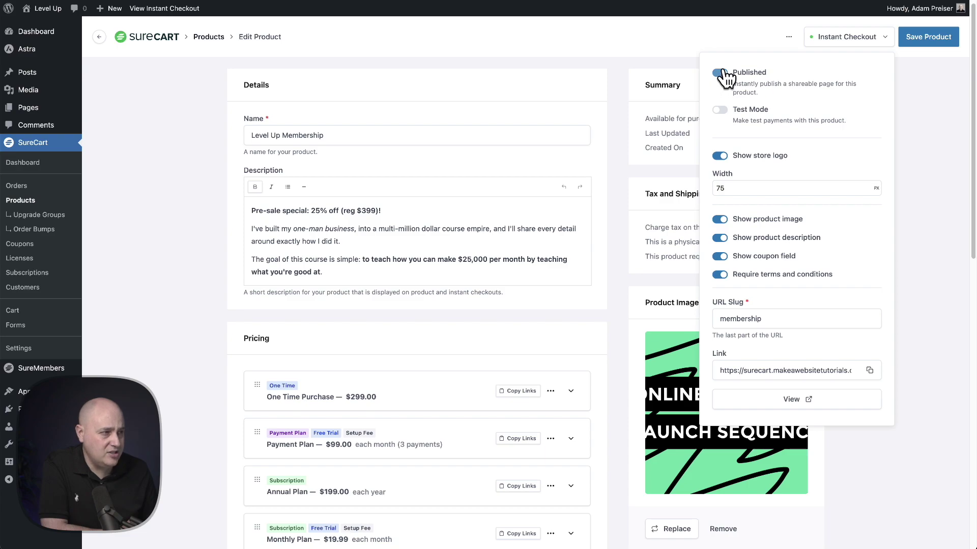
{"action": "left_click", "coordinate": [720, 74]}
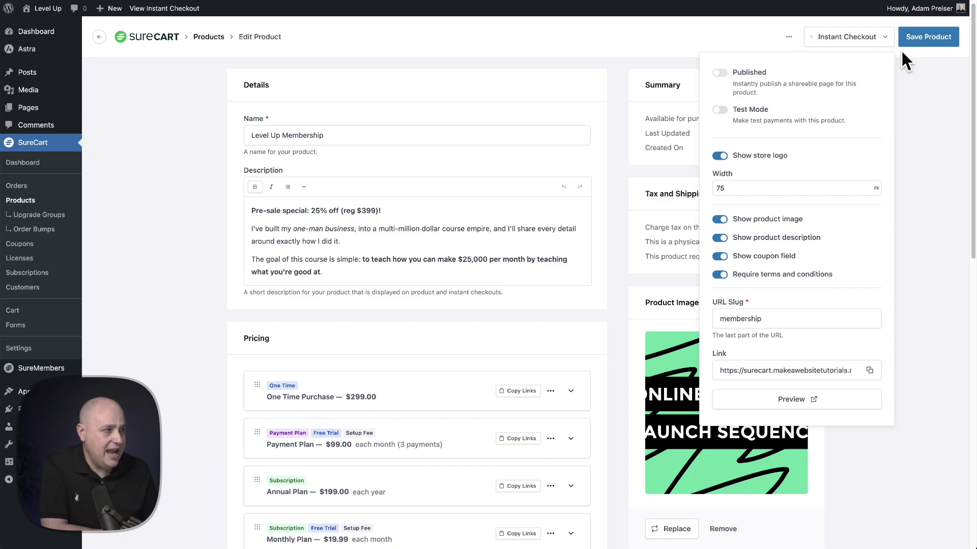
{"action": "left_click", "coordinate": [921, 46]}
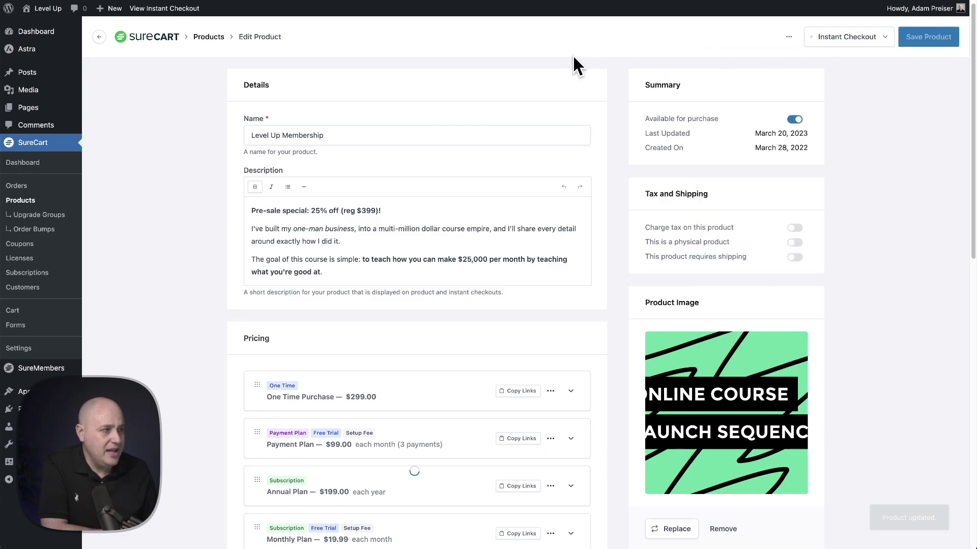
View the Not Published Level Up Membership checkout and scroll through its $299.00 plans
{"action": "left_click", "coordinate": [182, 11]}
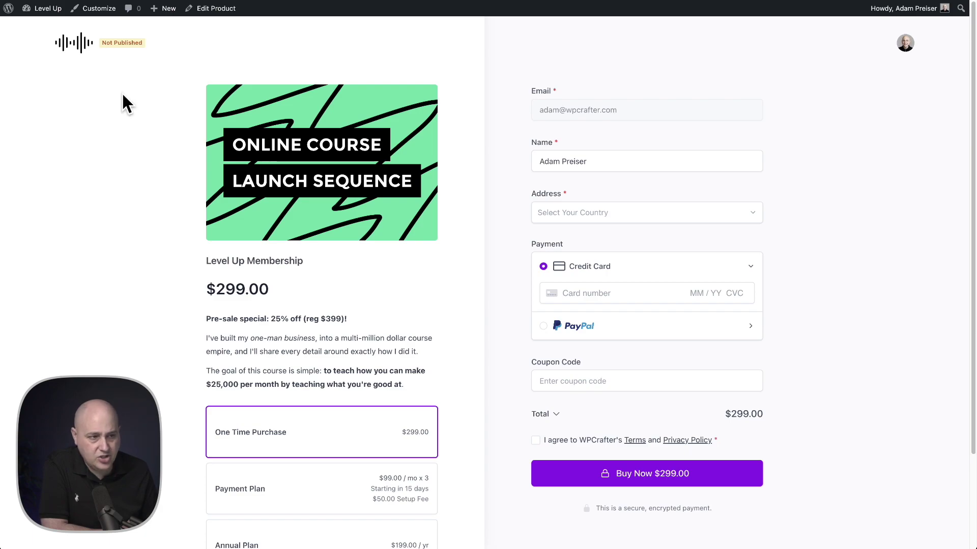
{"action": "scroll", "coordinate": [149, 140], "scroll_direction": "down", "scroll_amount": 5}
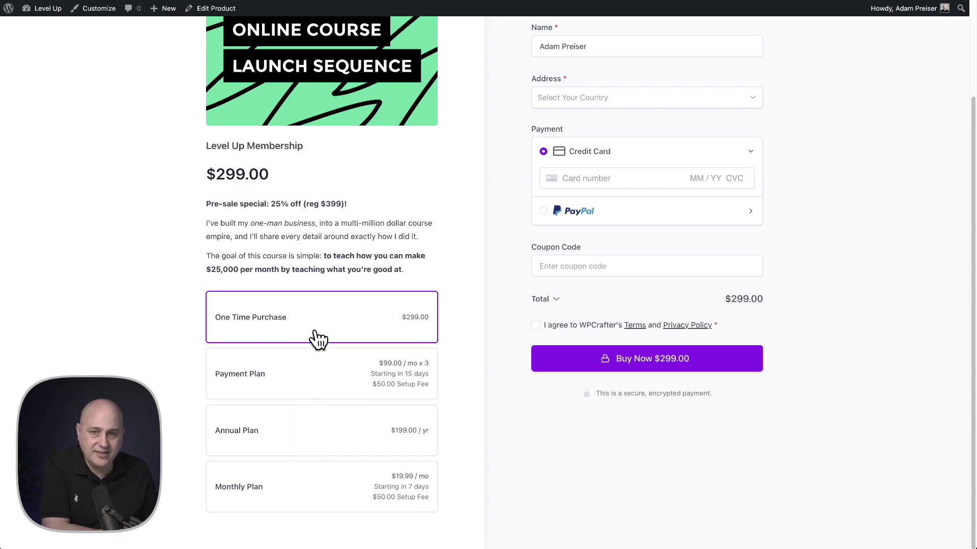
{"action": "scroll", "coordinate": [318, 338], "scroll_direction": "up", "scroll_amount": 3}
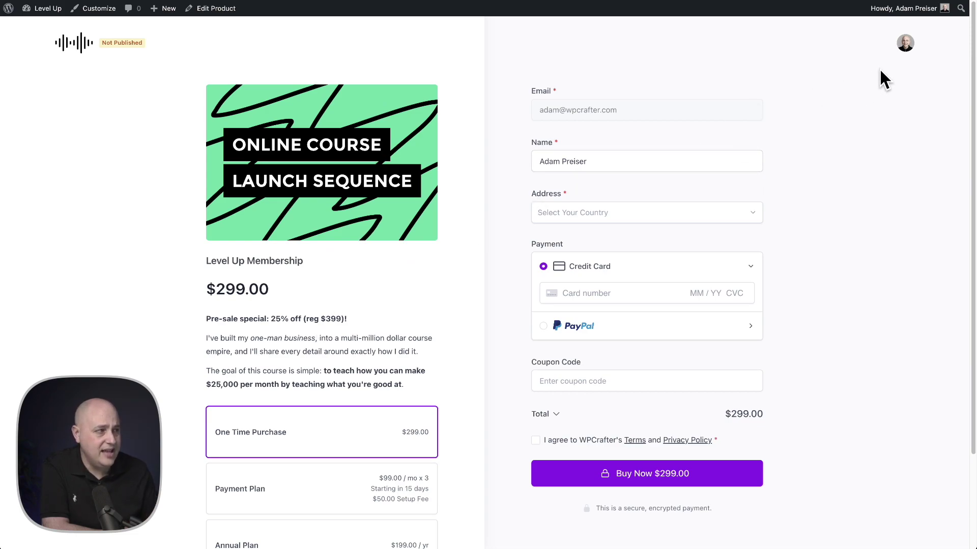
Open the checkout's Dashboard/Logout account menu, then dismiss it
{"action": "left_click", "coordinate": [905, 45]}
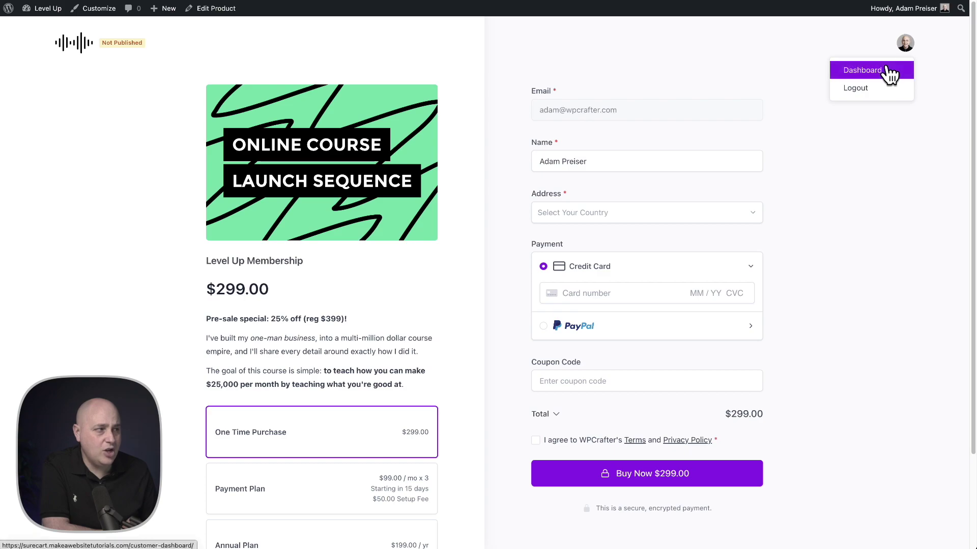
{"action": "left_click", "coordinate": [644, 61]}
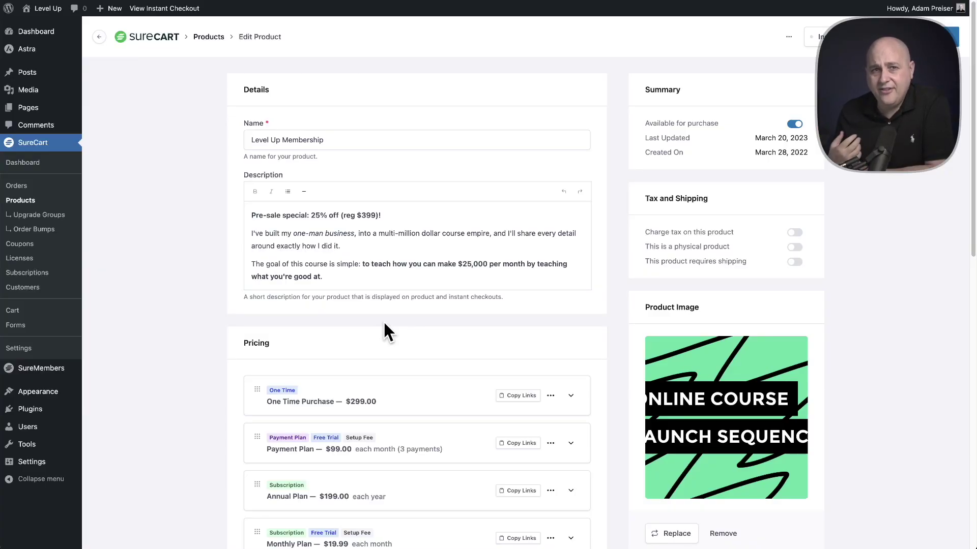
{"action": "scroll", "coordinate": [384, 324], "scroll_direction": "down", "scroll_amount": 3}
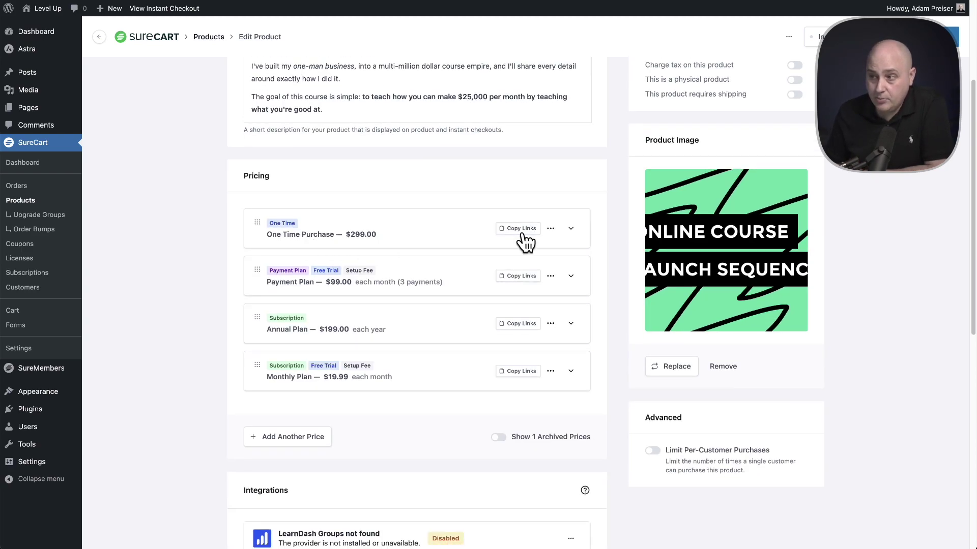
{"action": "left_click", "coordinate": [571, 230]}
{"action": "scroll", "coordinate": [407, 242], "scroll_direction": "down", "scroll_amount": 1}
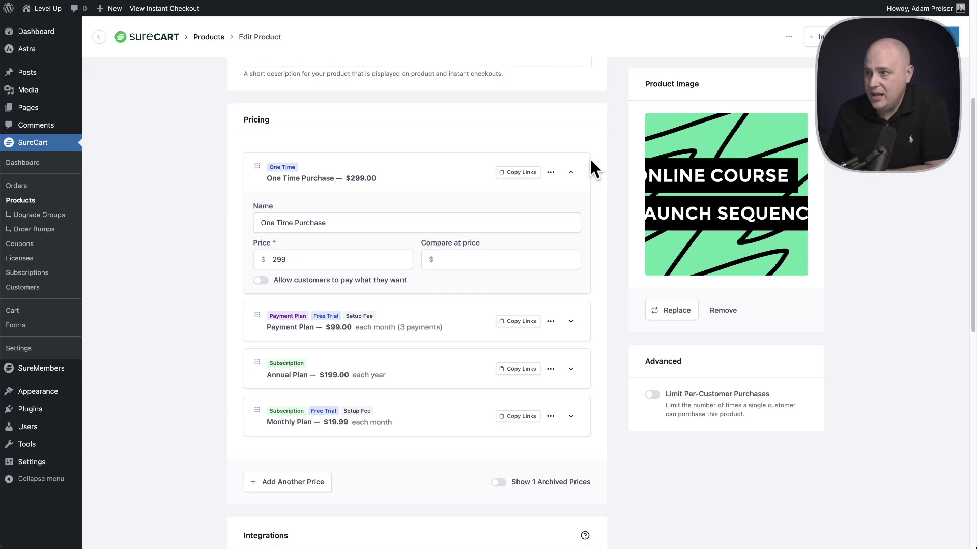
{"action": "left_click", "coordinate": [571, 172]}
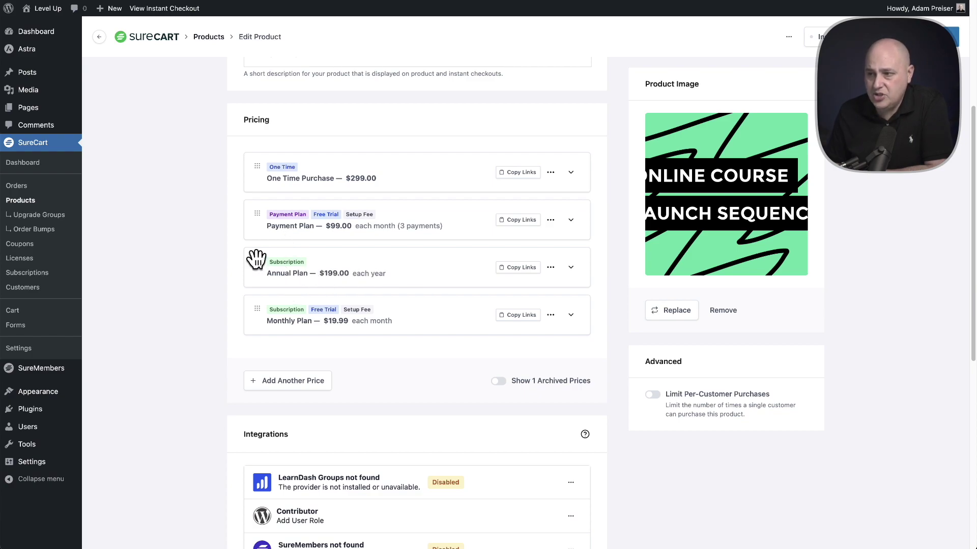
Enable a 500 'Setup Fee' on the $199 yearly Annual Plan and save with Ctrl+S
{"action": "left_click", "coordinate": [571, 269]}
{"action": "scroll", "coordinate": [415, 247], "scroll_direction": "down", "scroll_amount": 1}
{"action": "scroll", "coordinate": [415, 249], "scroll_direction": "down", "scroll_amount": 3}
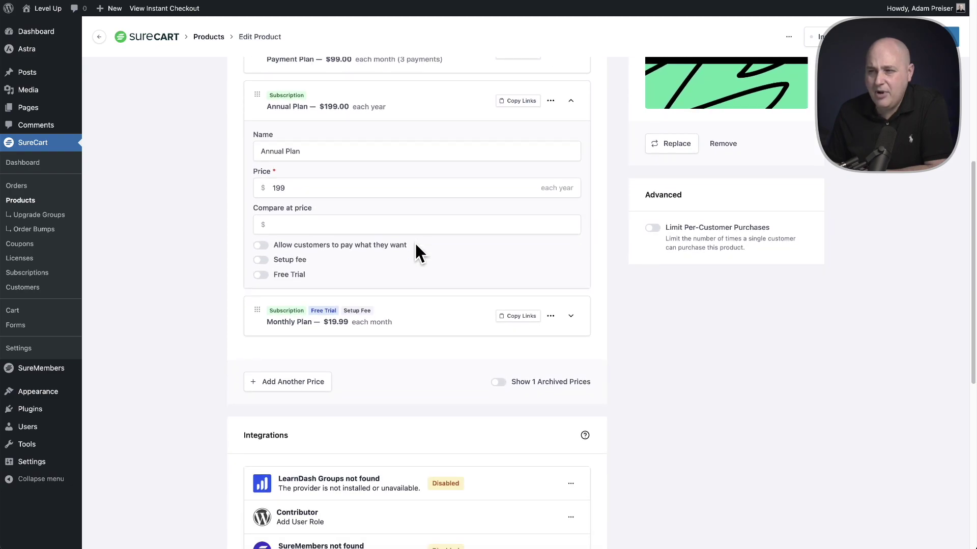
{"action": "scroll", "coordinate": [415, 245], "scroll_direction": "down", "scroll_amount": 1}
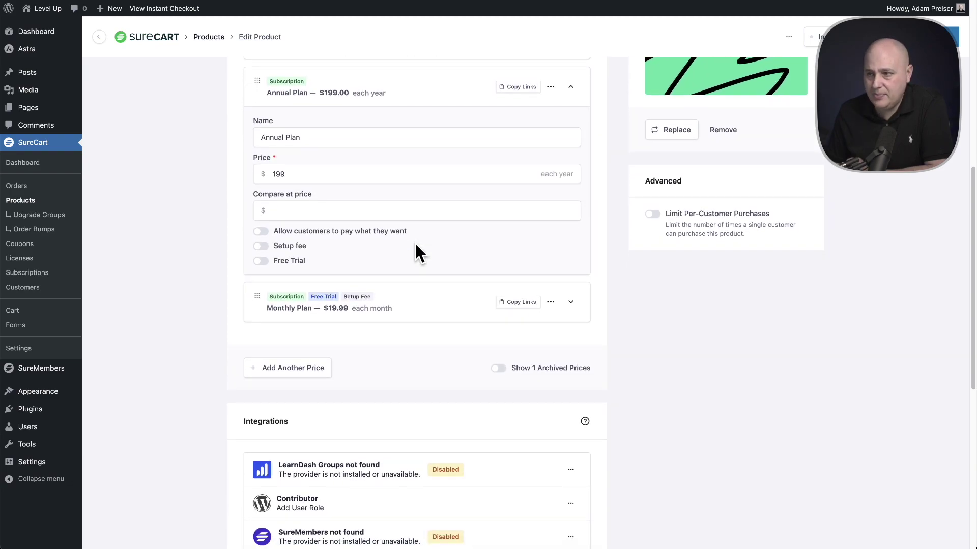
{"action": "left_click", "coordinate": [262, 246]}
{"action": "scroll", "coordinate": [375, 253], "scroll_direction": "down", "scroll_amount": 1}
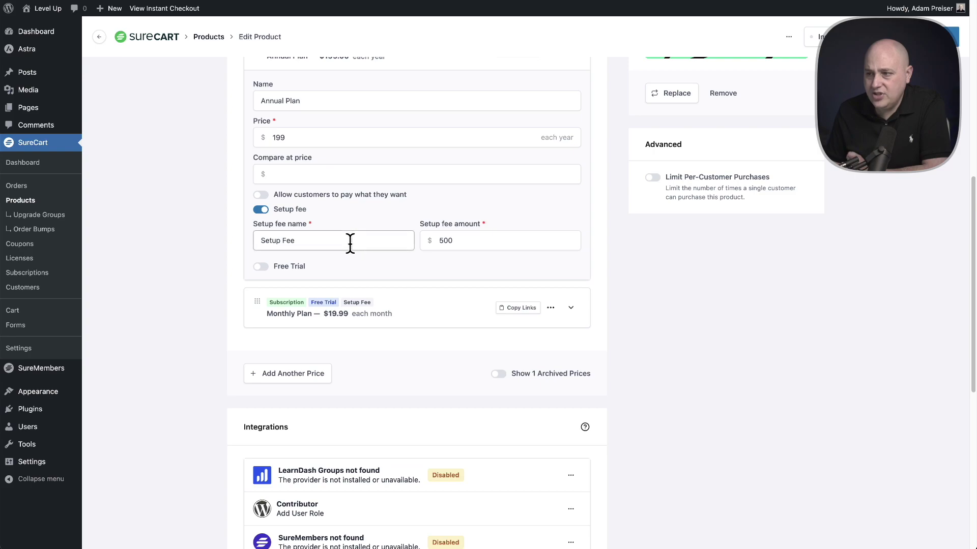
{"action": "double_click", "coordinate": [350, 243]}
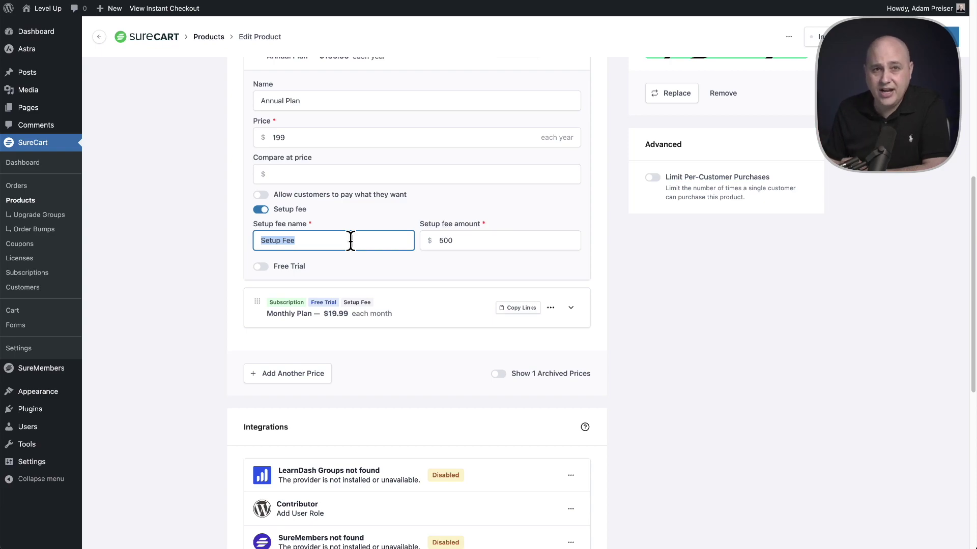
{"action": "left_click", "coordinate": [473, 240]}
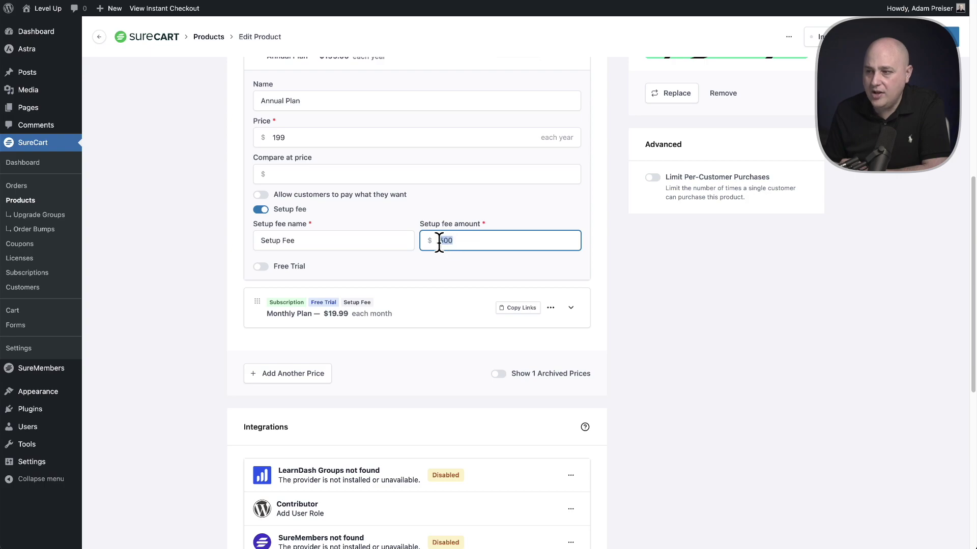
{"action": "left_click", "coordinate": [451, 273]}
{"action": "left_click", "coordinate": [377, 247]}
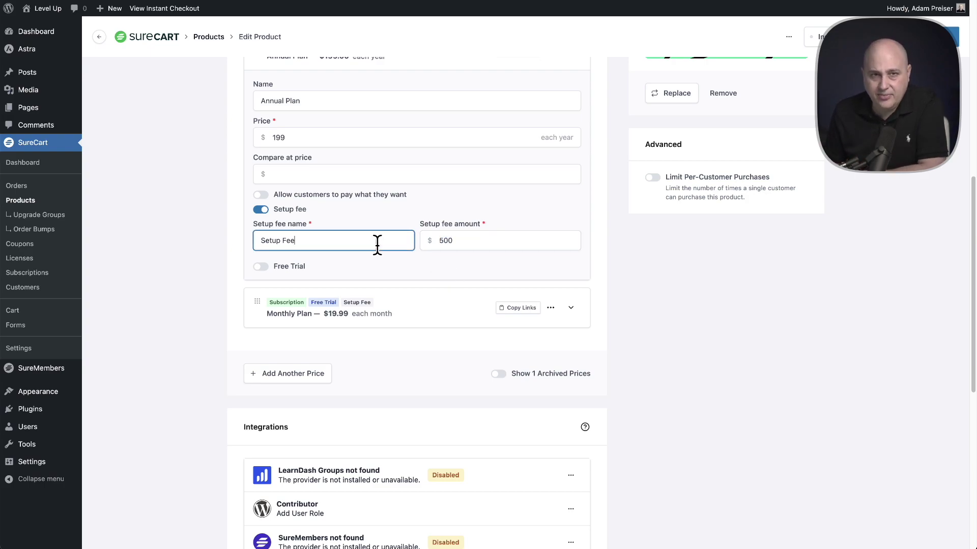
{"action": "left_click_drag", "start_coordinate": [456, 241], "coordinate": [441, 241]}
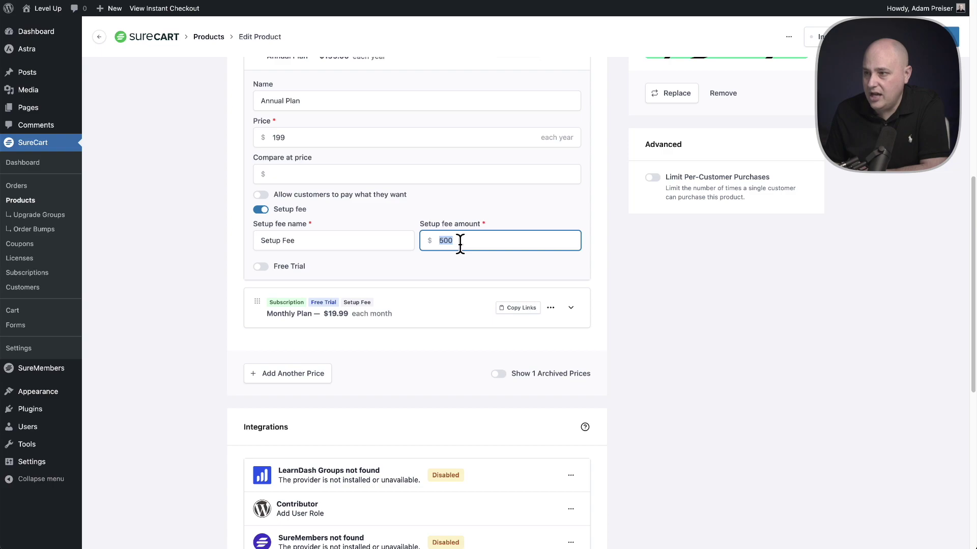
{"action": "key", "text": "ctrl+s"}
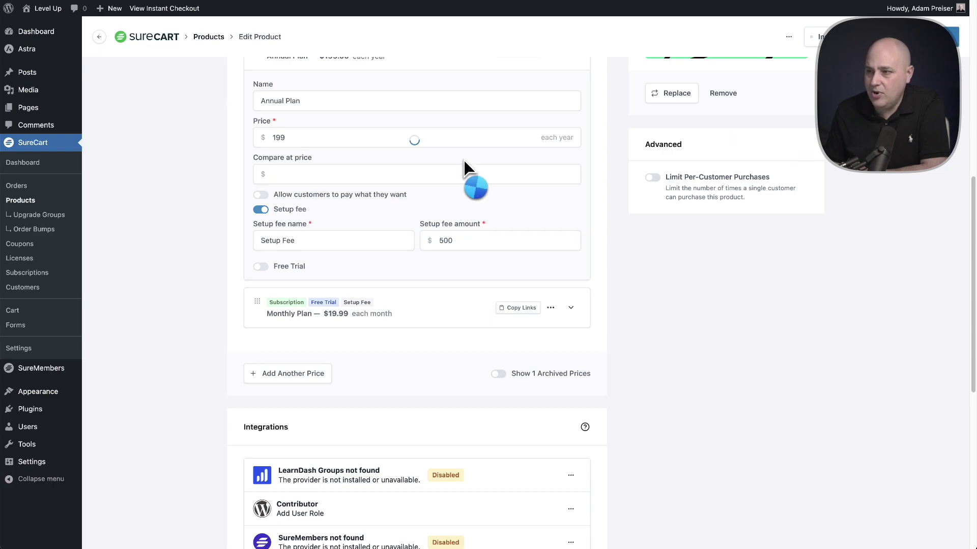
{"action": "left_click", "coordinate": [166, 11]}
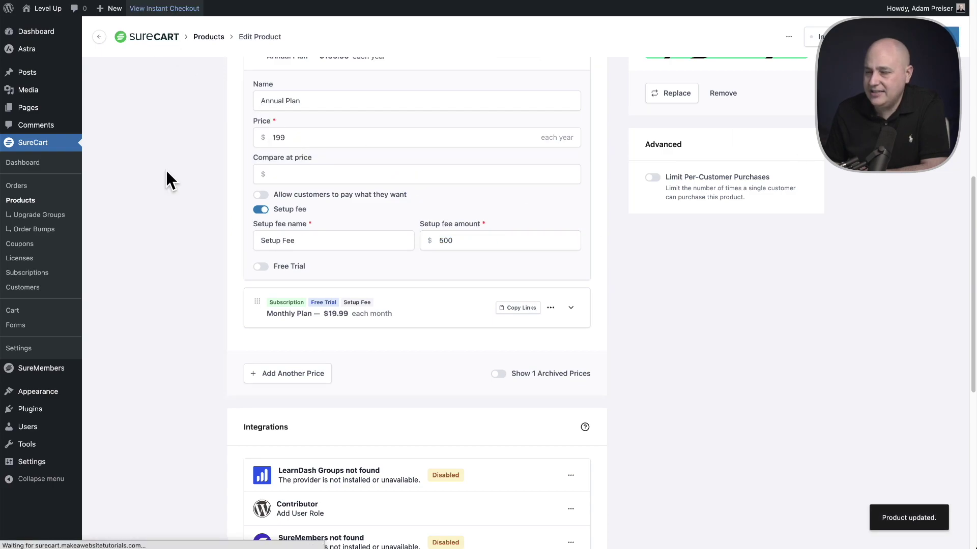
{"action": "scroll", "coordinate": [177, 206], "scroll_direction": "down", "scroll_amount": 3}
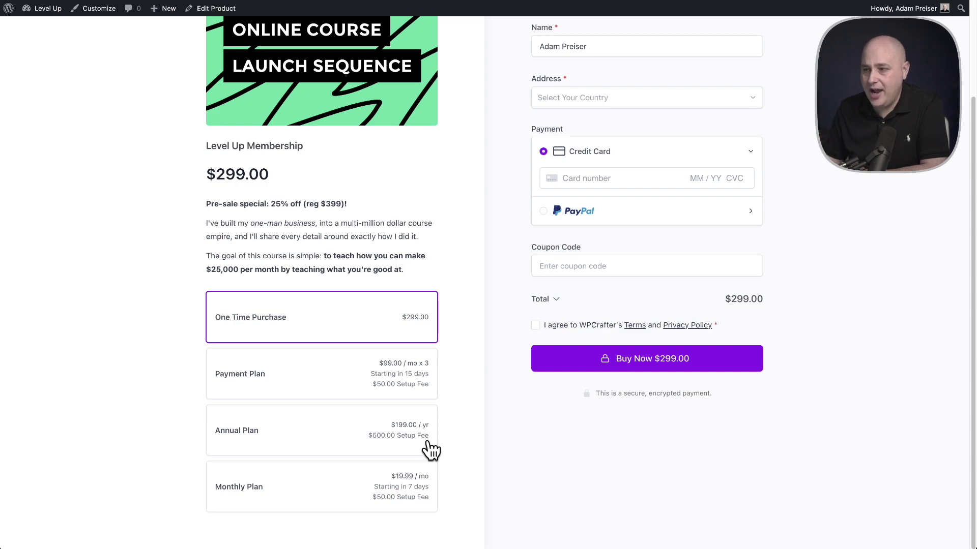
{"action": "left_click", "coordinate": [200, 8]}
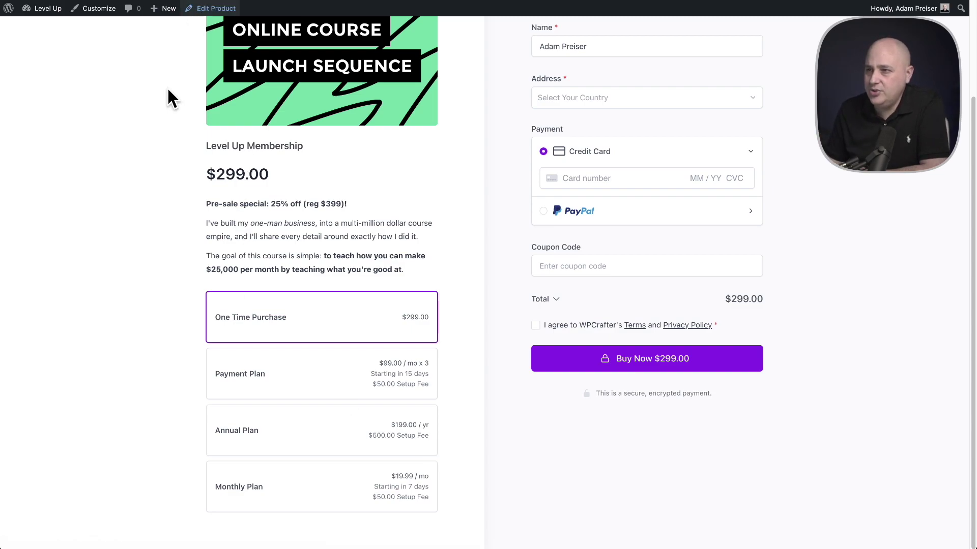
Rename the Annual Plan setup fee to '$1 Trial' and change its amount to 1
{"action": "scroll", "coordinate": [204, 111], "scroll_direction": "down", "scroll_amount": 3}
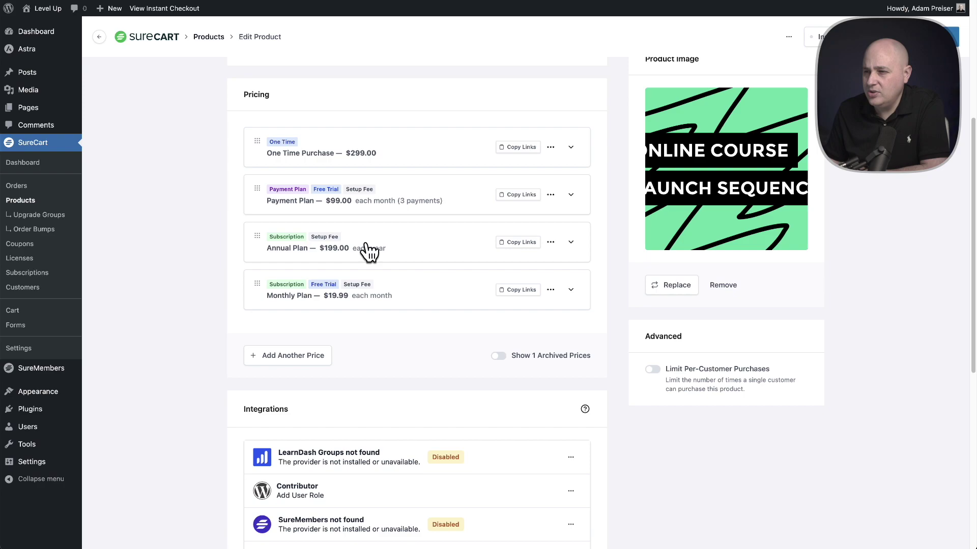
{"action": "left_click", "coordinate": [570, 243]}
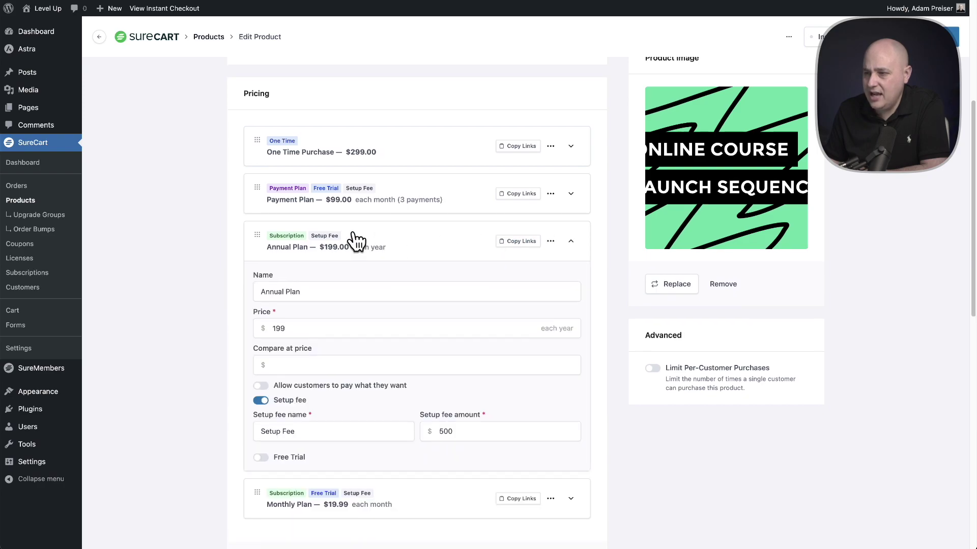
{"action": "scroll", "coordinate": [351, 241], "scroll_direction": "down", "scroll_amount": 3}
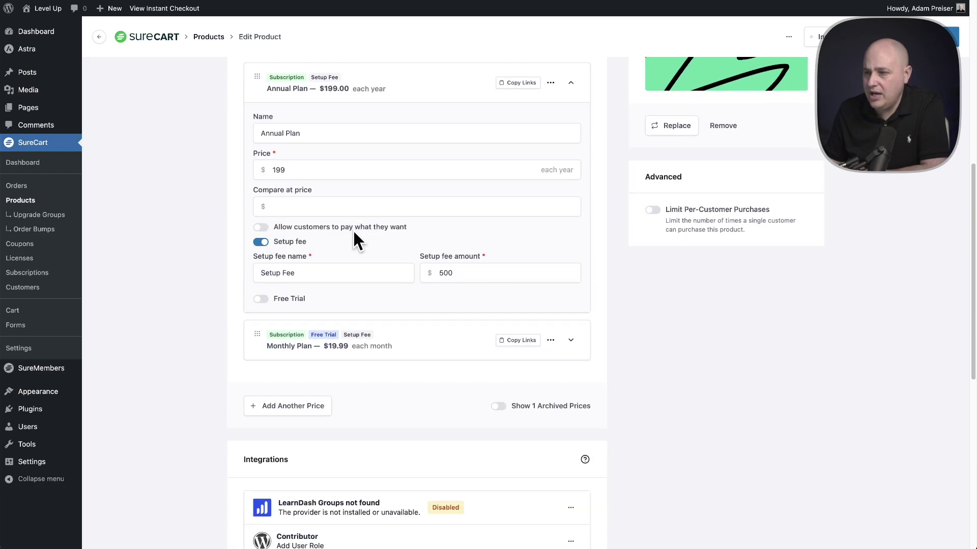
{"action": "double_click", "coordinate": [303, 273]}
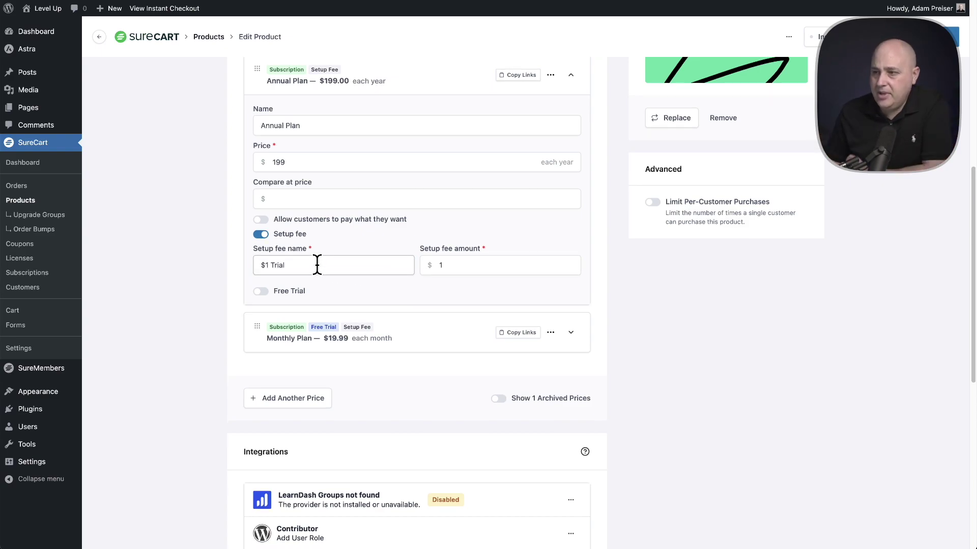
{"action": "left_click", "coordinate": [441, 273]}
{"action": "type", "text": "1"}
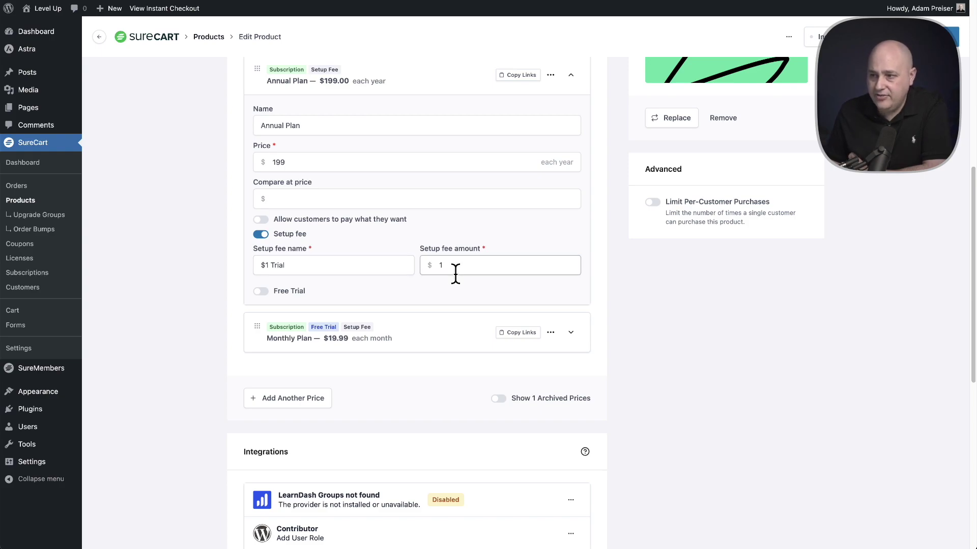
{"action": "scroll", "coordinate": [455, 273], "scroll_direction": "up", "scroll_amount": 3}
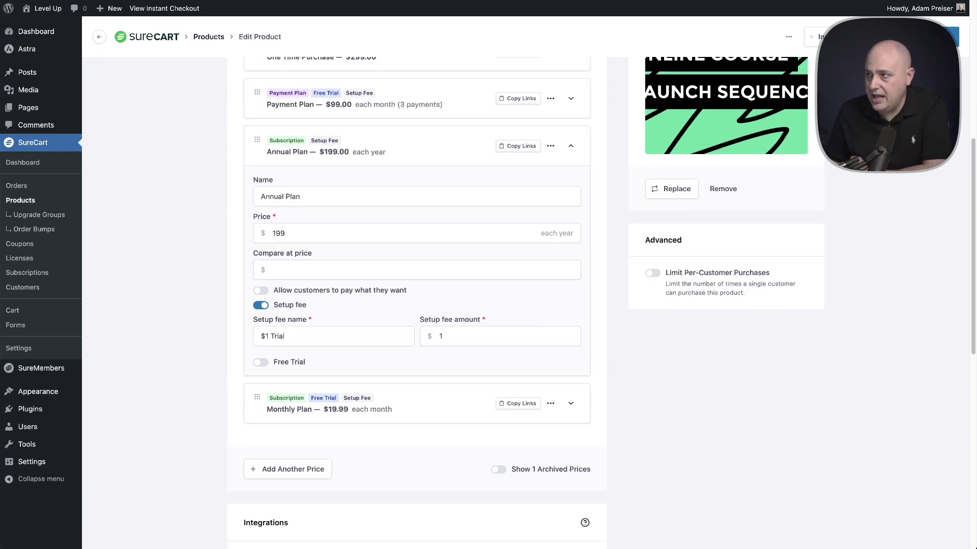
{"action": "scroll", "coordinate": [414, 270], "scroll_direction": "down", "scroll_amount": 3}
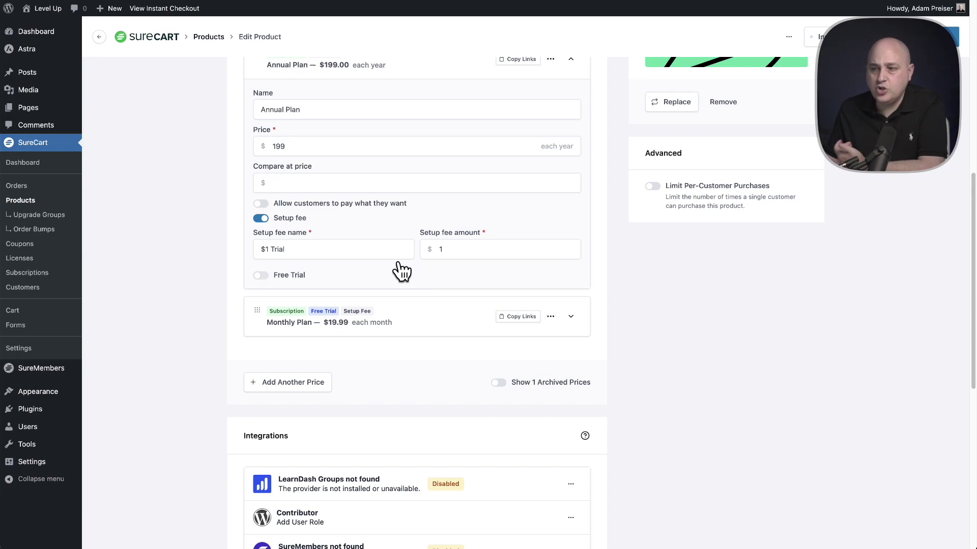
{"action": "scroll", "coordinate": [401, 272], "scroll_direction": "up", "scroll_amount": 1}
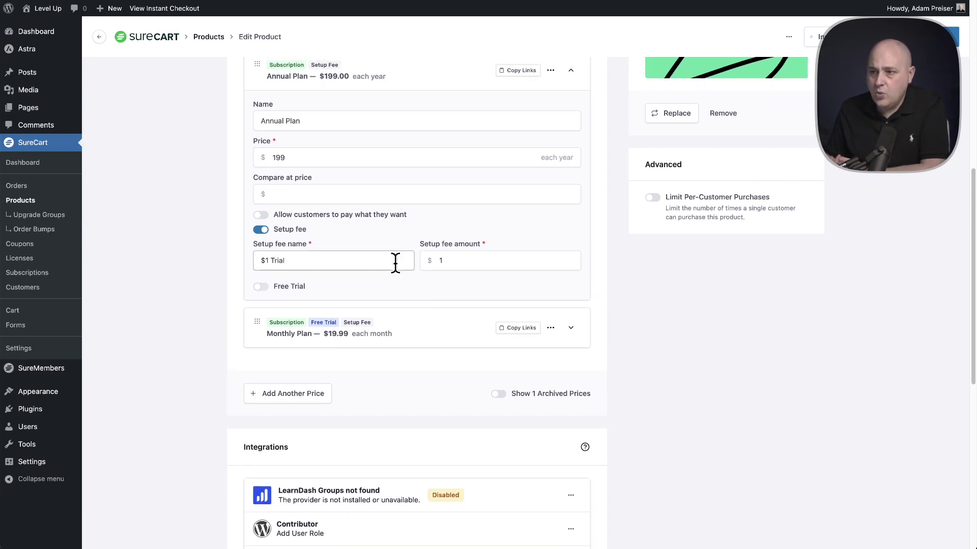
Turn on a free trial for the Annual Plan and set it to 7 days
{"action": "left_click", "coordinate": [261, 288]}
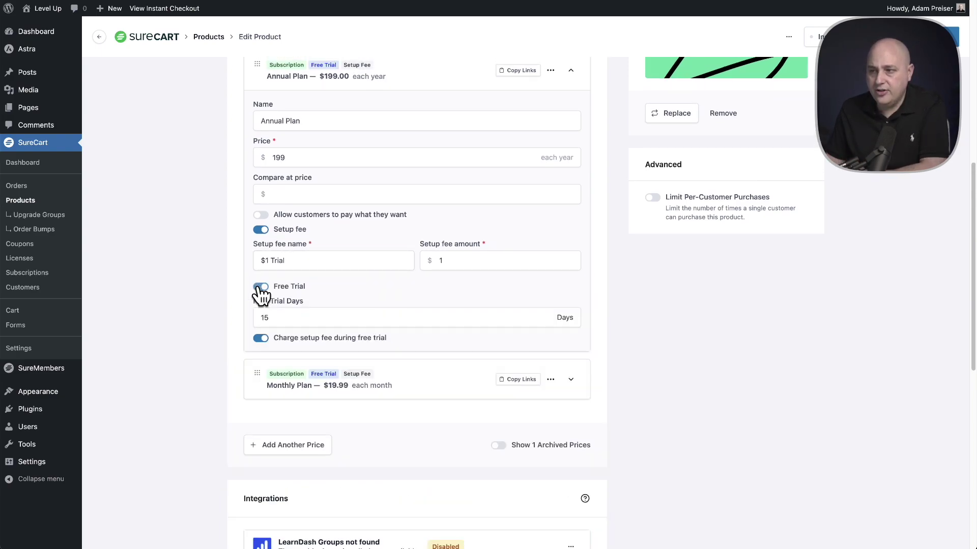
{"action": "left_click", "coordinate": [270, 318]}
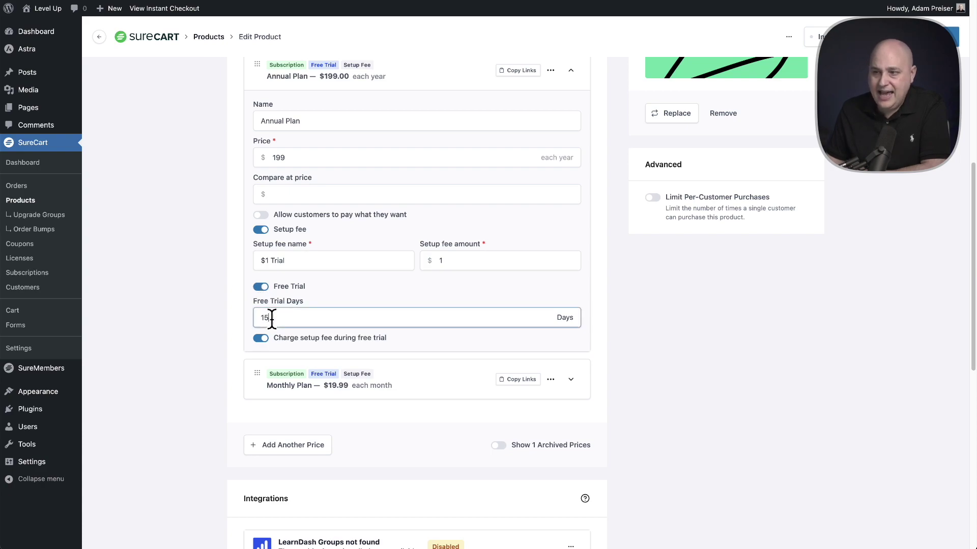
{"action": "left_click_drag", "start_coordinate": [270, 318], "coordinate": [252, 323]}
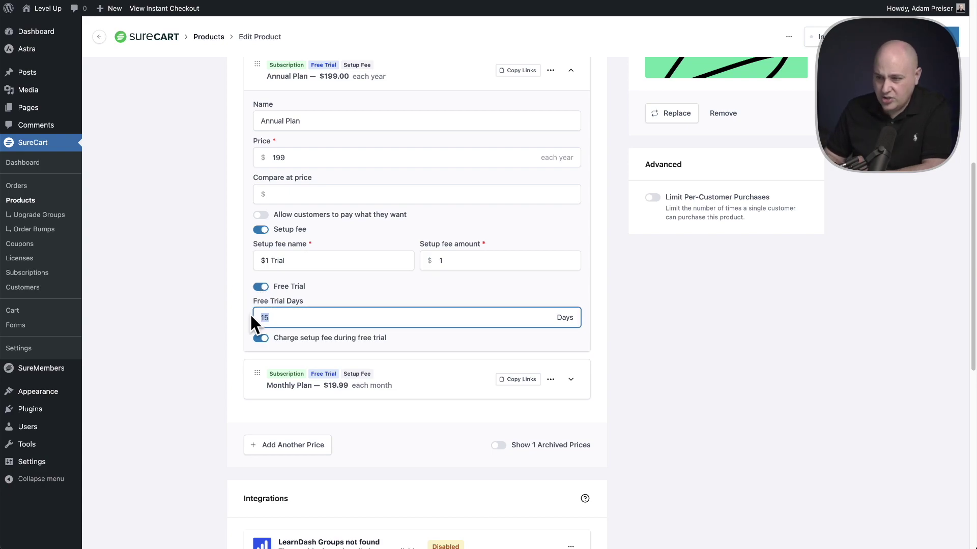
{"action": "type", "text": "7"}
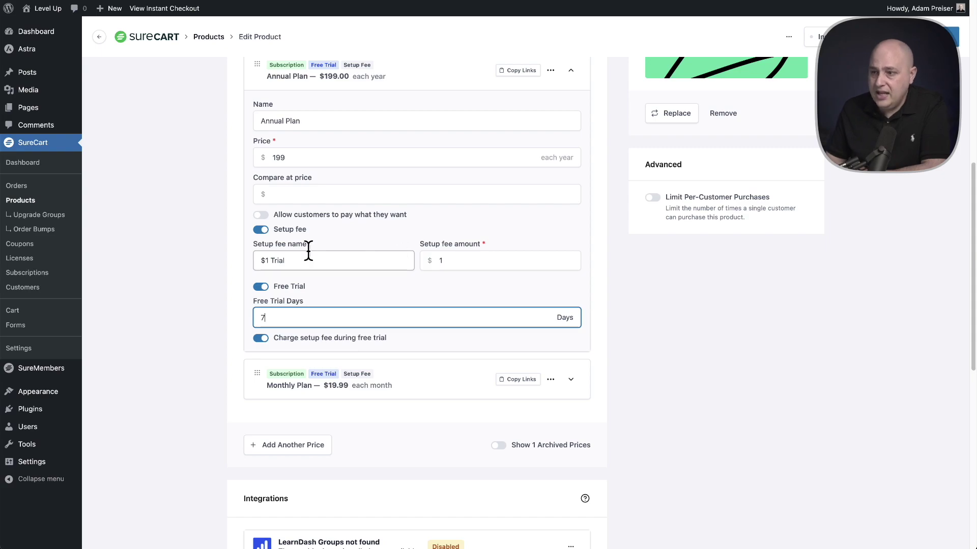
Keep the $1 setup fee charged during the trial and save the Annual Plan
{"action": "left_click", "coordinate": [262, 339]}
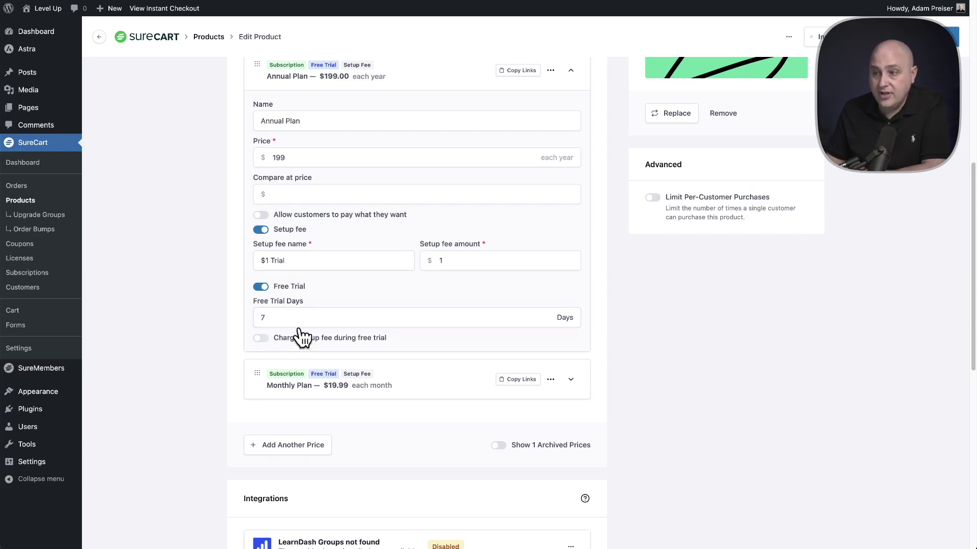
{"action": "left_click", "coordinate": [278, 259]}
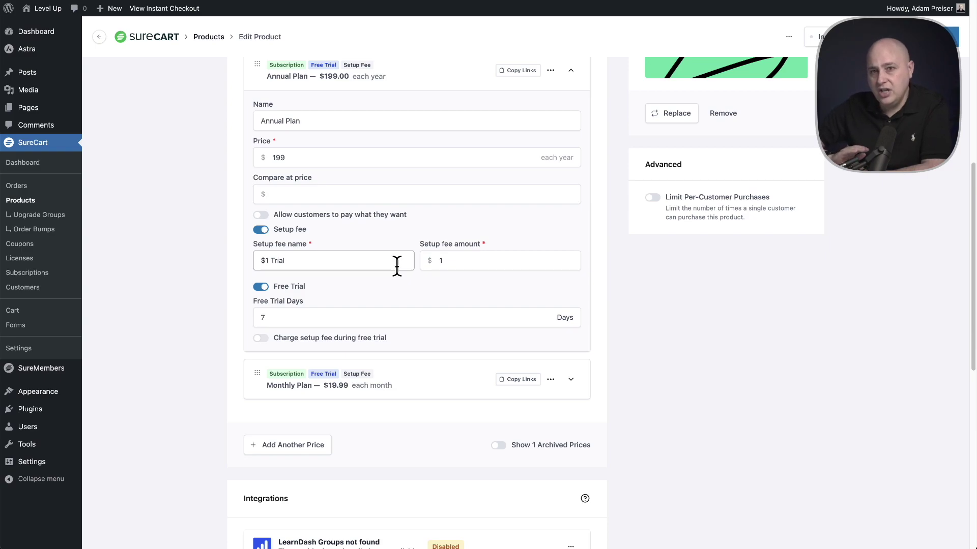
{"action": "left_click", "coordinate": [261, 304]}
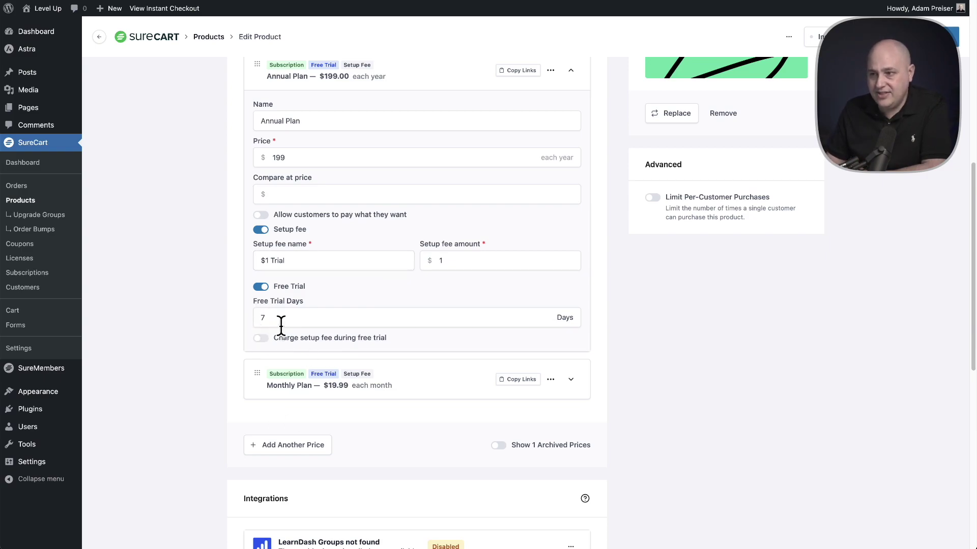
{"action": "left_click", "coordinate": [273, 317]}
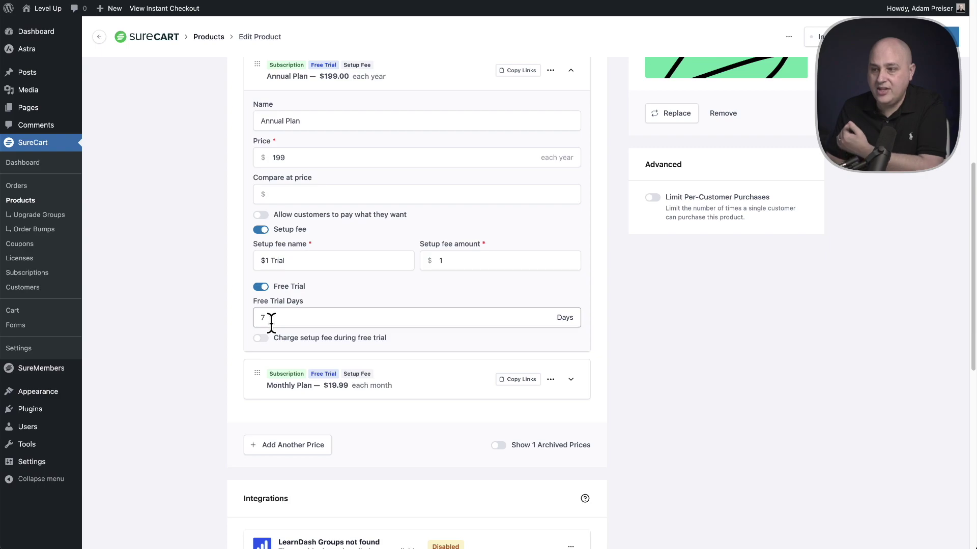
{"action": "left_click", "coordinate": [261, 338]}
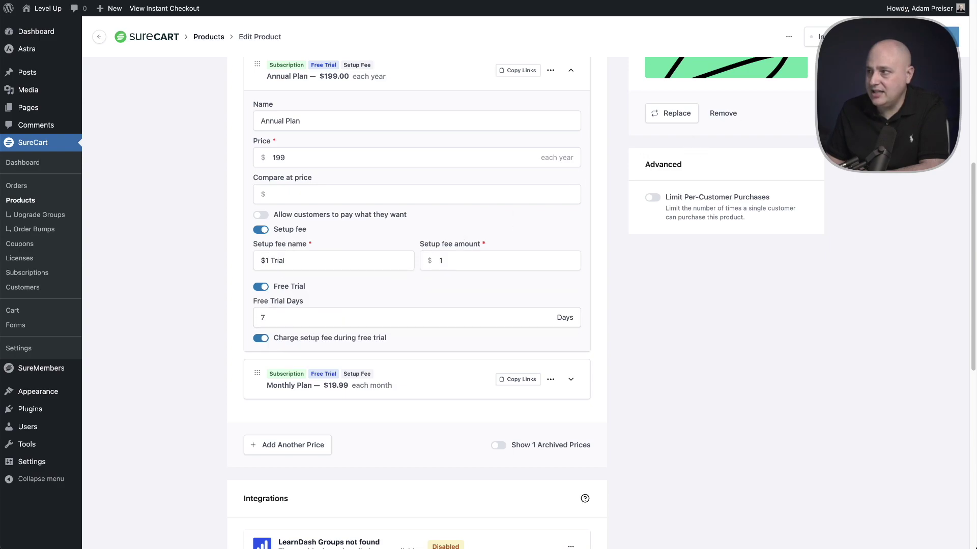
{"action": "left_click", "coordinate": [949, 37]}
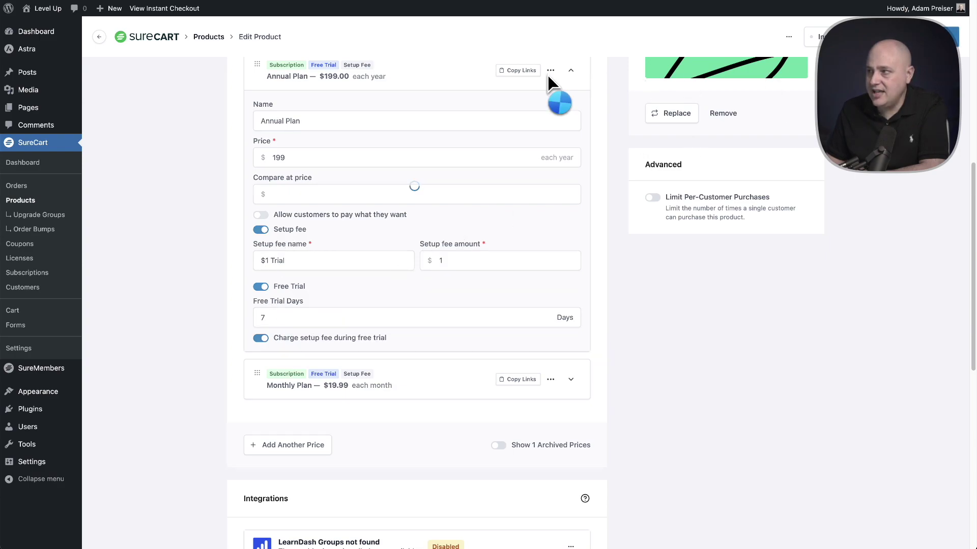
{"action": "left_click", "coordinate": [175, 11]}
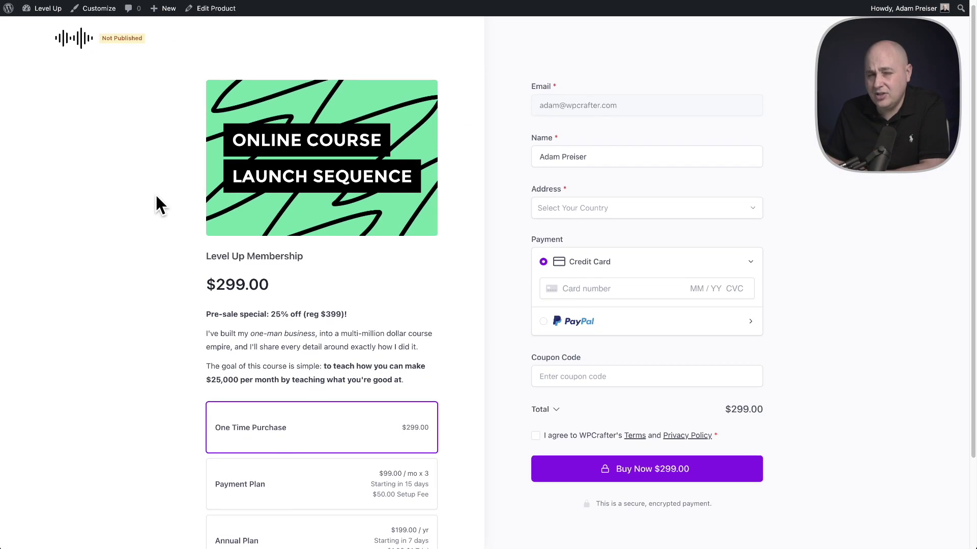
Select the Annual Plan on the checkout and expand the total to show $1.00 due today
{"action": "scroll", "coordinate": [156, 197], "scroll_direction": "down", "scroll_amount": 2}
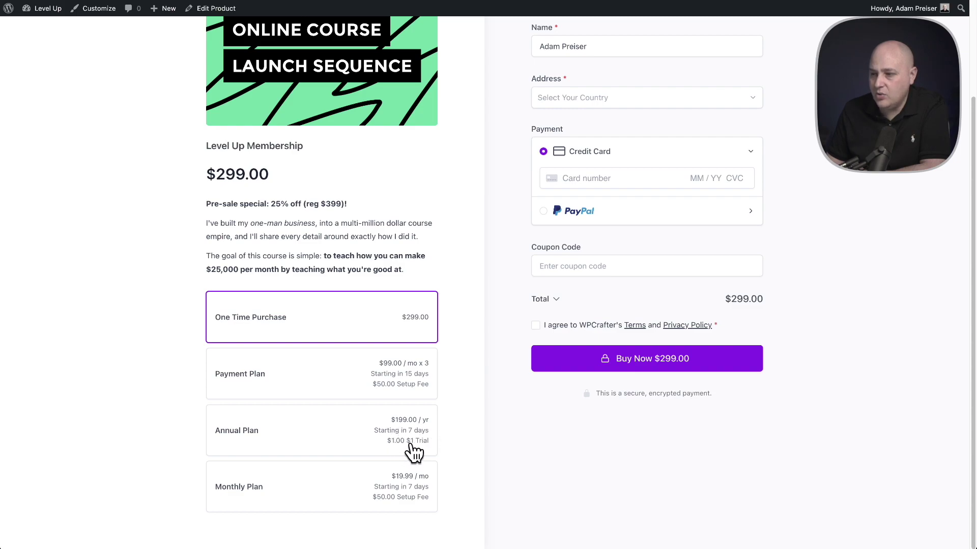
{"action": "left_click", "coordinate": [346, 433]}
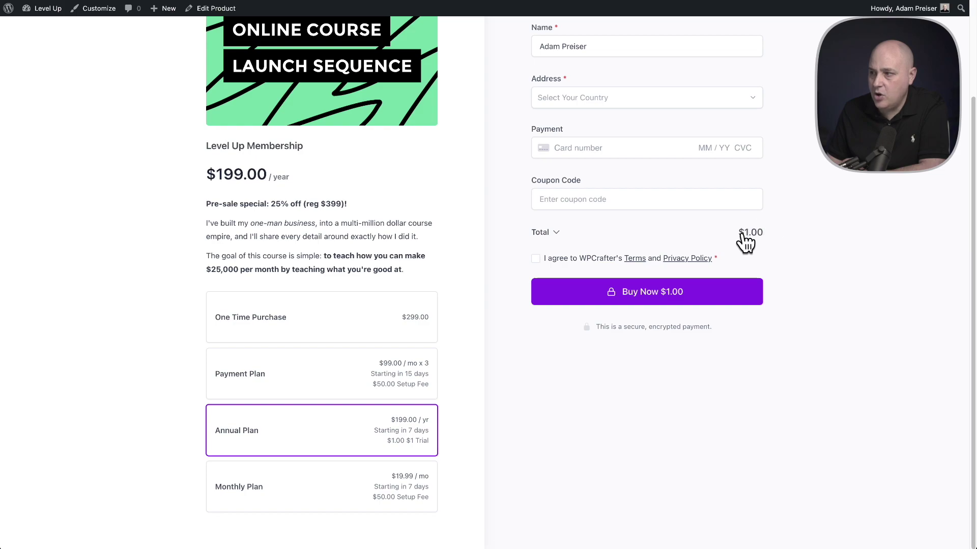
{"action": "left_click", "coordinate": [548, 235]}
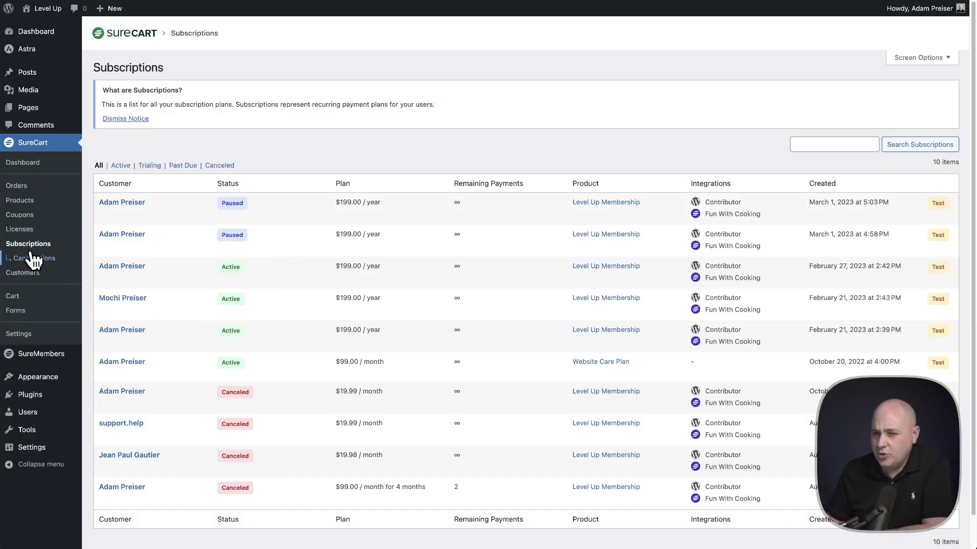
Open the $99/month Website Care Plan subscription and choose Pause Subscription from Actions
{"action": "left_click", "coordinate": [131, 364]}
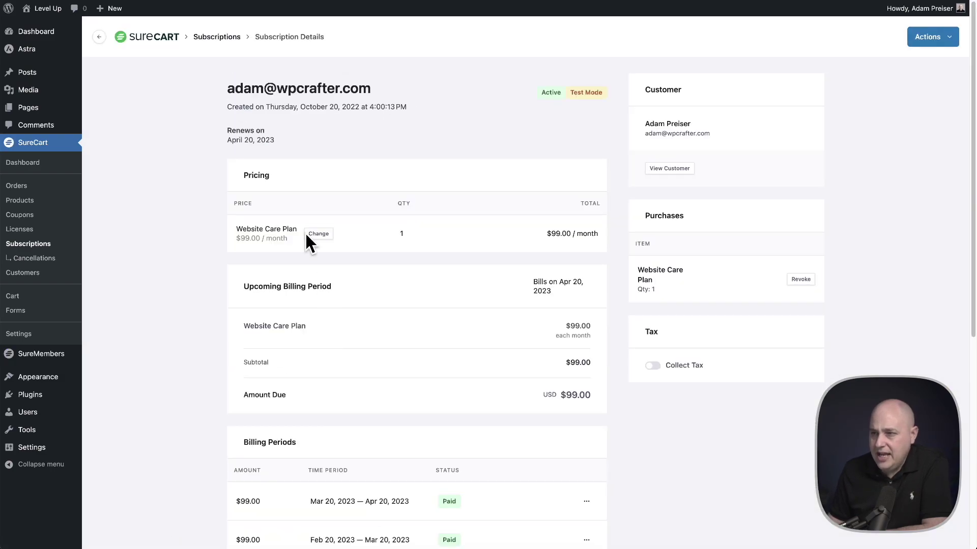
{"action": "left_click_drag", "start_coordinate": [278, 141], "coordinate": [232, 140]}
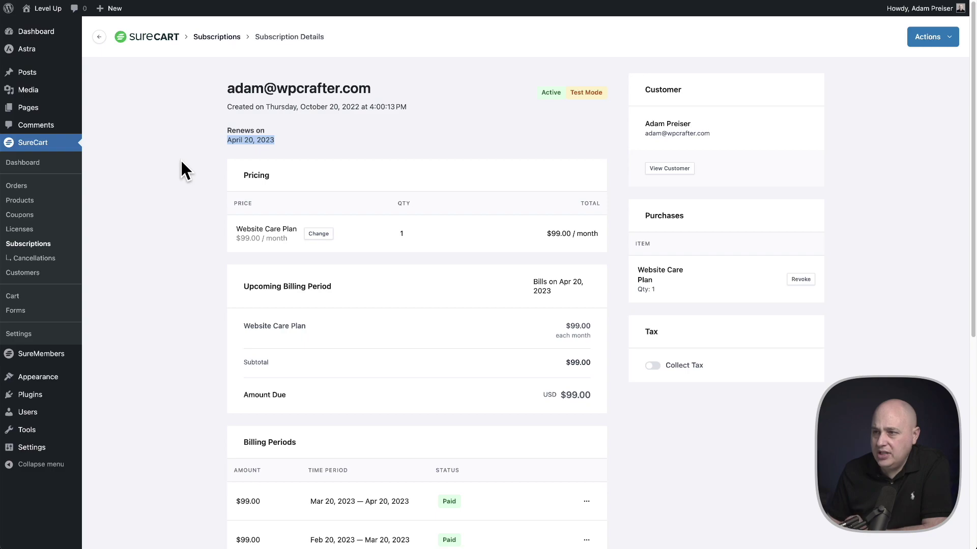
{"action": "left_click", "coordinate": [387, 146]}
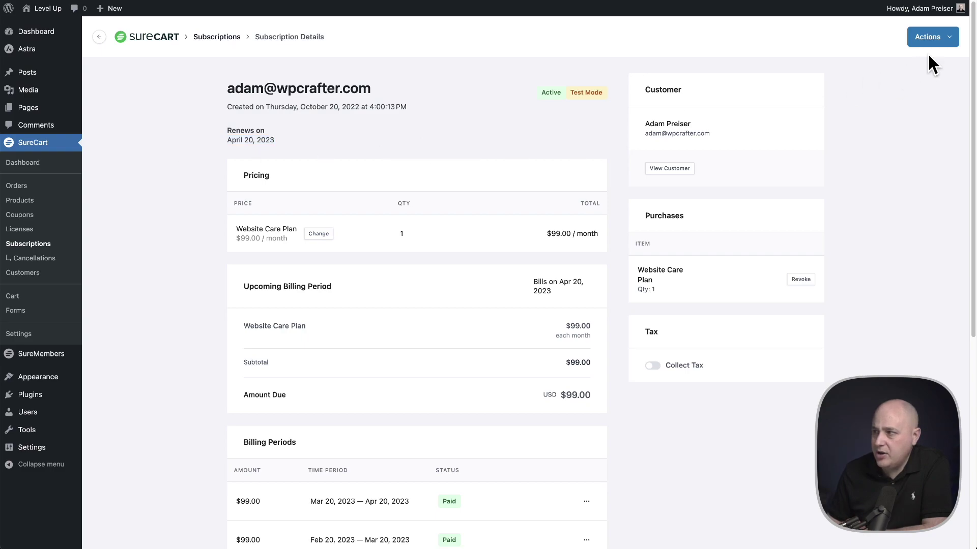
{"action": "left_click", "coordinate": [949, 38]}
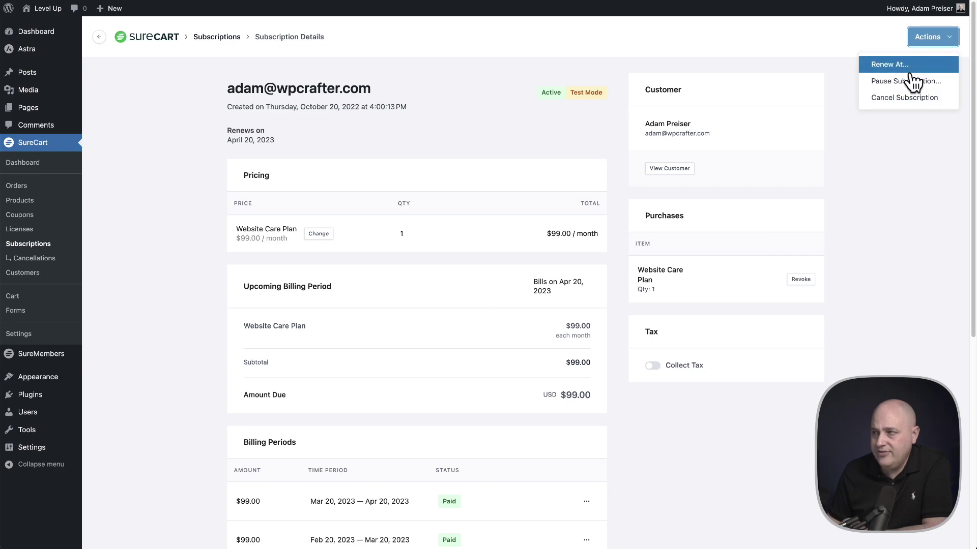
{"action": "left_click", "coordinate": [882, 83]}
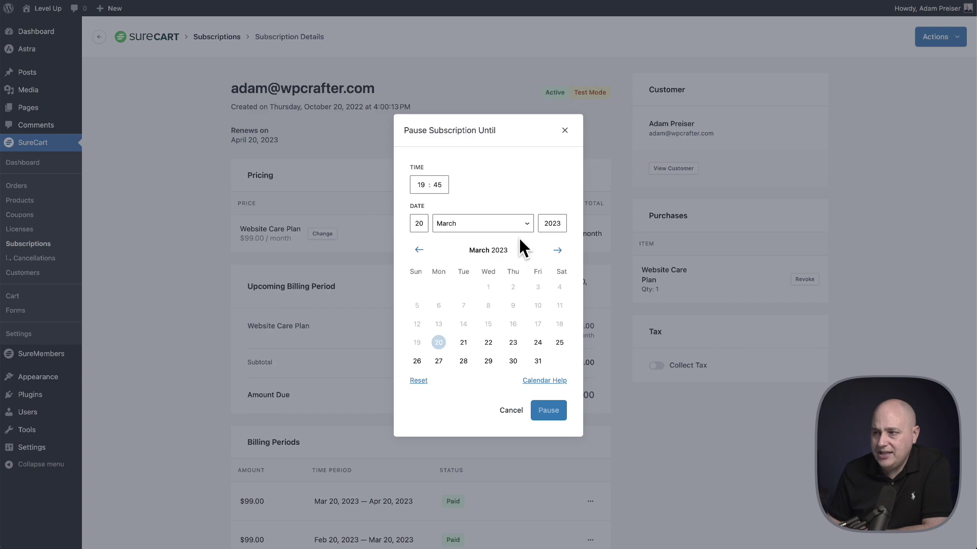
Pause the Website Care Plan subscription until September 1, then check its Restore options
{"action": "left_click", "coordinate": [468, 223]}
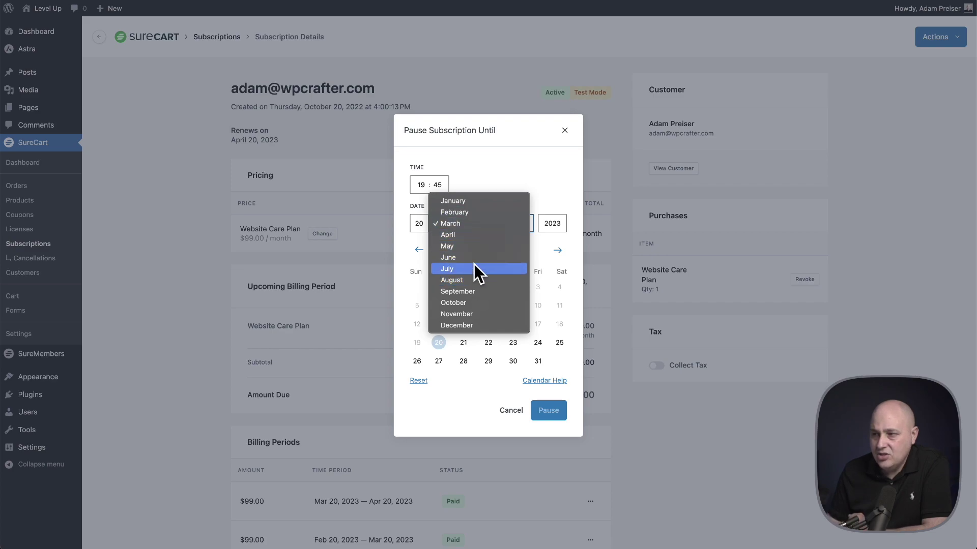
{"action": "left_click", "coordinate": [471, 291]}
{"action": "left_click", "coordinate": [537, 287]}
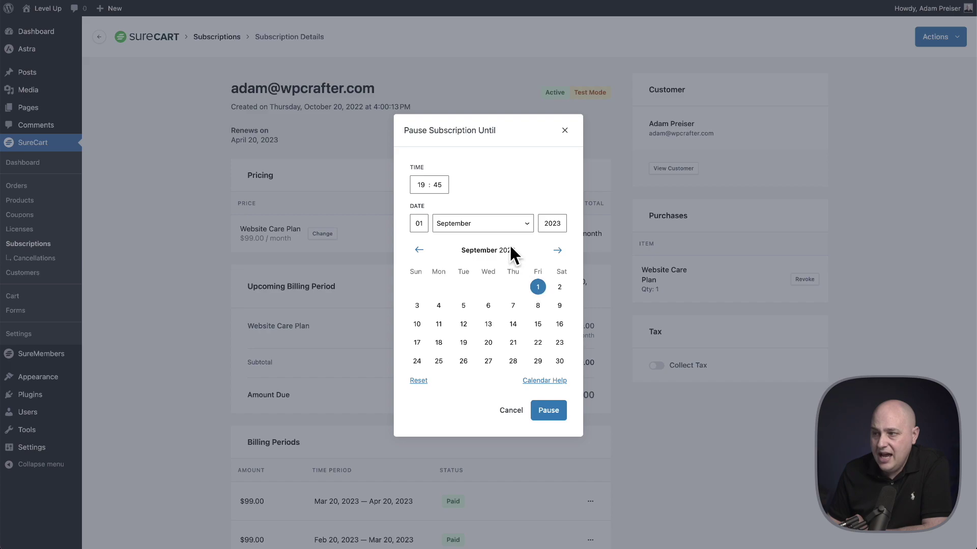
{"action": "left_click", "coordinate": [546, 411]}
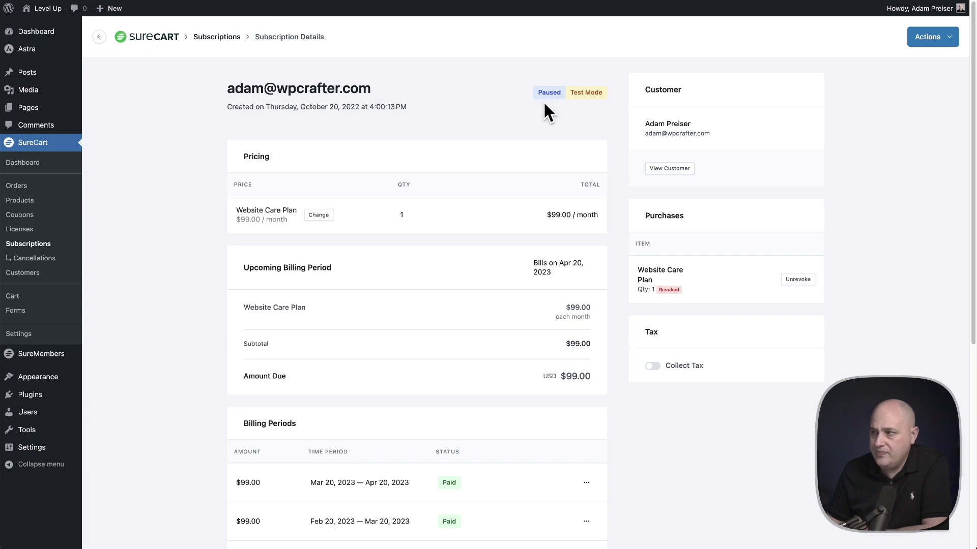
{"action": "left_click", "coordinate": [953, 43]}
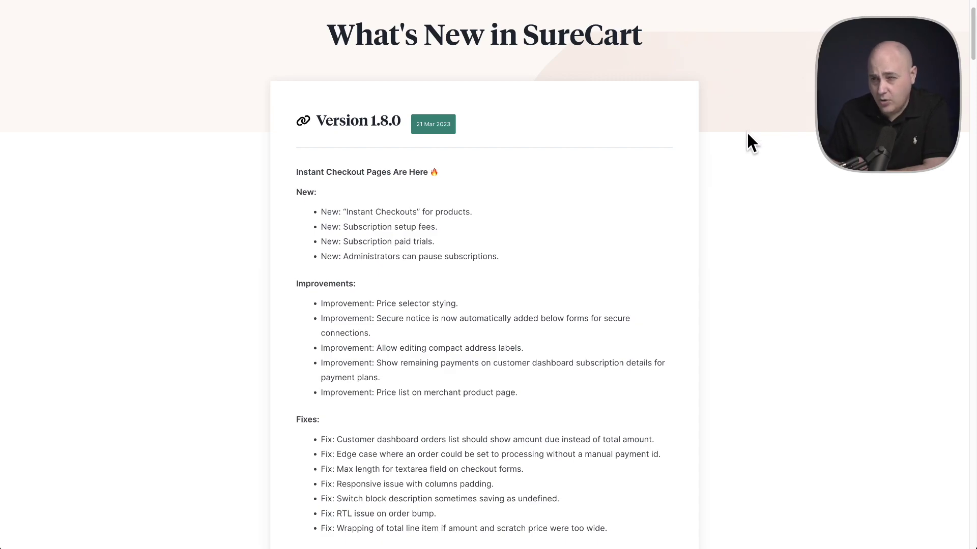
{"action": "scroll", "coordinate": [747, 134], "scroll_direction": "down", "scroll_amount": 1}
{"action": "scroll", "coordinate": [747, 134], "scroll_direction": "down", "scroll_amount": 2}
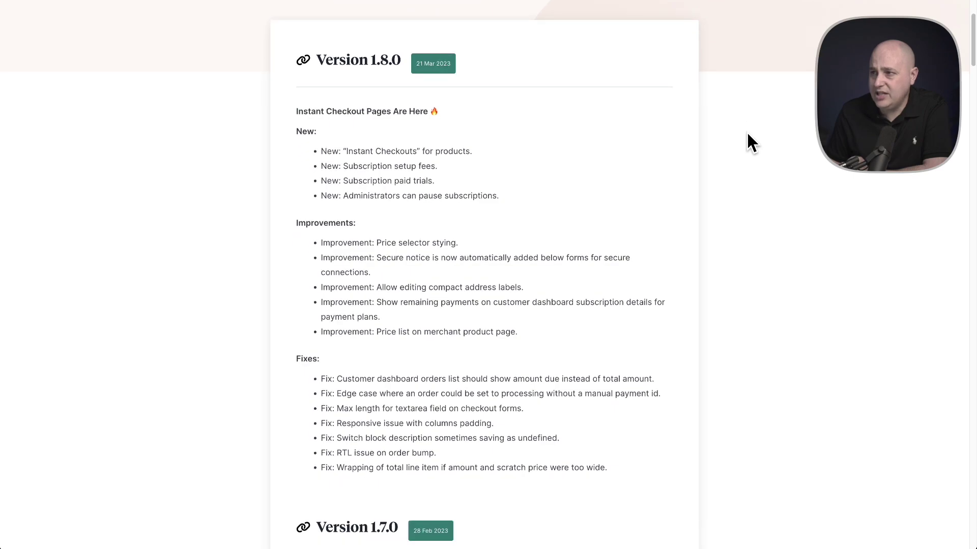
{"action": "scroll", "coordinate": [746, 130], "scroll_direction": "down", "scroll_amount": 1}
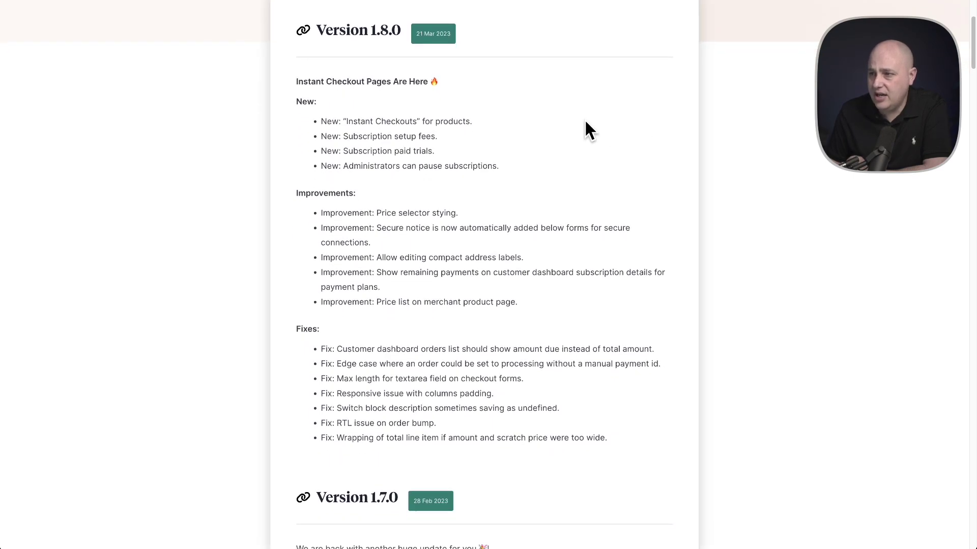
{"action": "scroll", "coordinate": [561, 130], "scroll_direction": "down", "scroll_amount": 1}
{"action": "scroll", "coordinate": [561, 133], "scroll_direction": "down", "scroll_amount": 3}
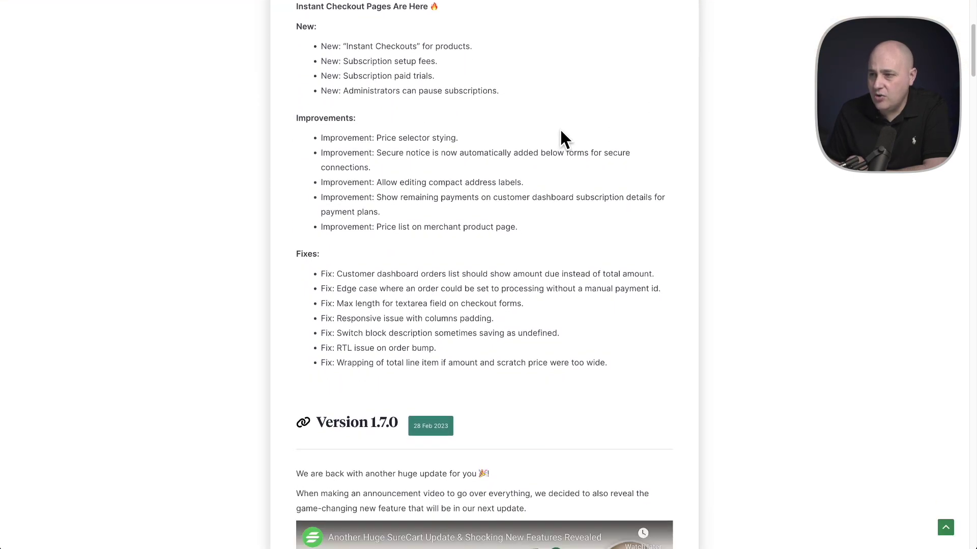
{"action": "scroll", "coordinate": [561, 133], "scroll_direction": "down", "scroll_amount": 2}
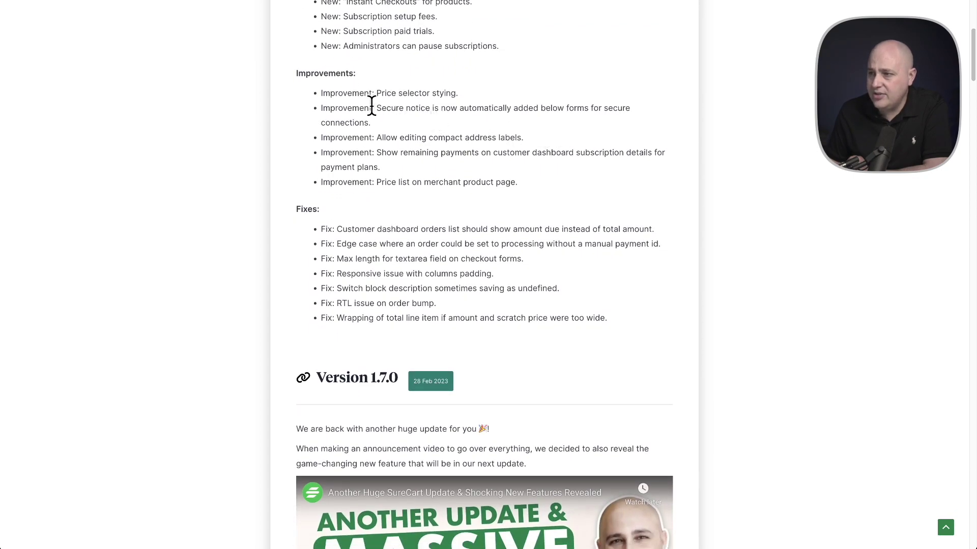
{"action": "left_click_drag", "start_coordinate": [377, 113], "coordinate": [381, 124]}
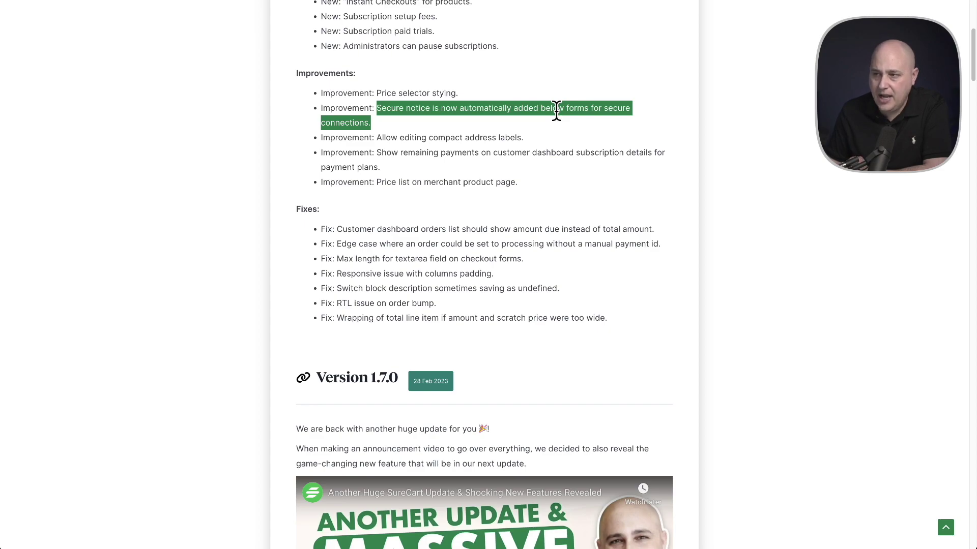
{"action": "left_click", "coordinate": [447, 122]}
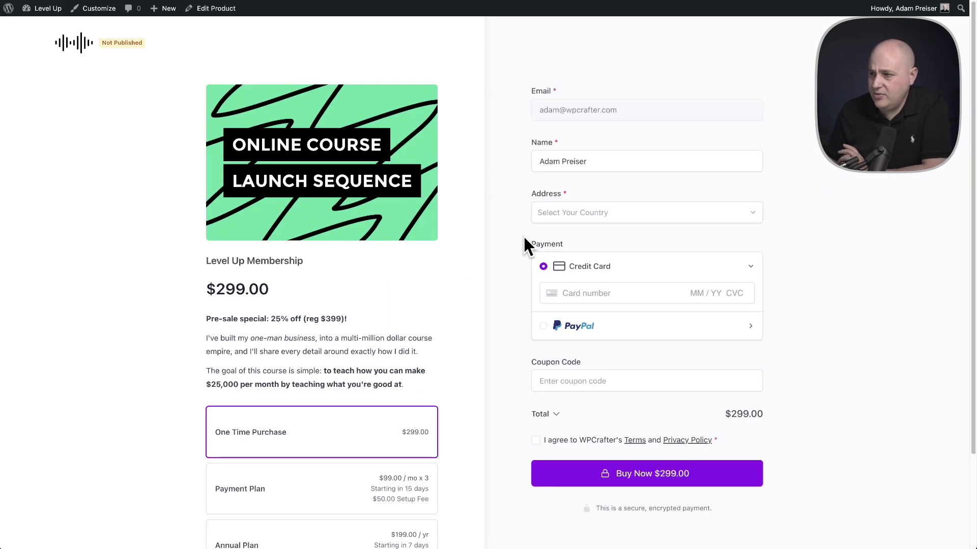
{"action": "scroll", "coordinate": [524, 238], "scroll_direction": "down", "scroll_amount": 2}
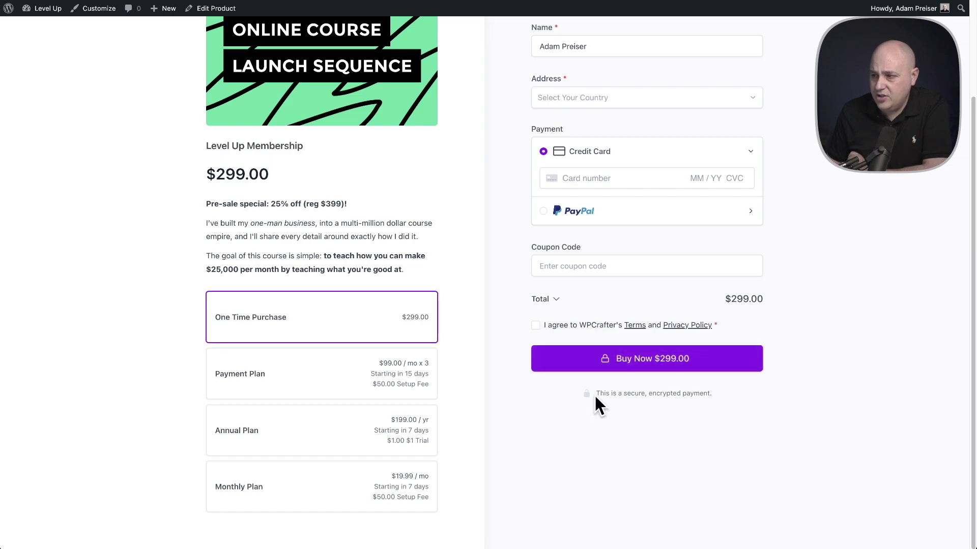
{"action": "left_click_drag", "start_coordinate": [598, 394], "coordinate": [751, 392]}
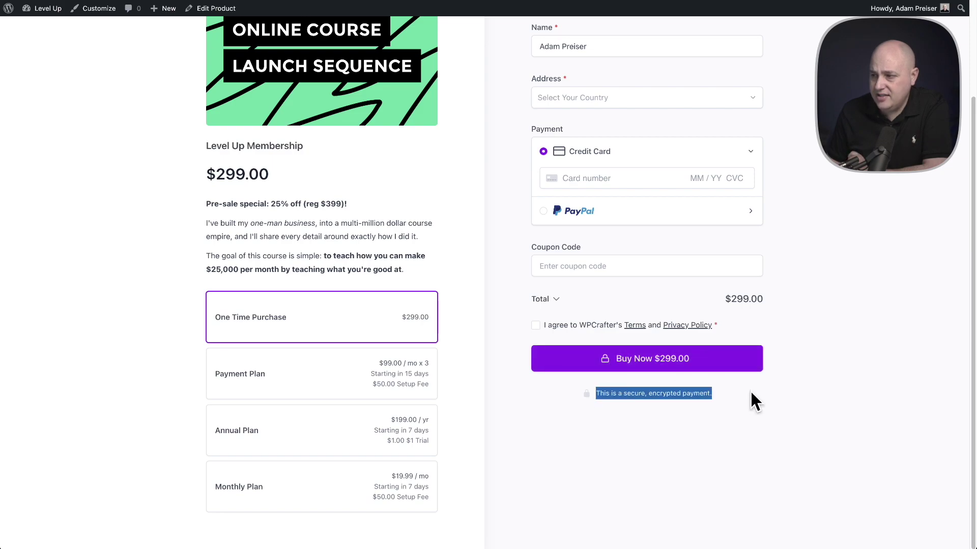
{"action": "left_click", "coordinate": [722, 395]}
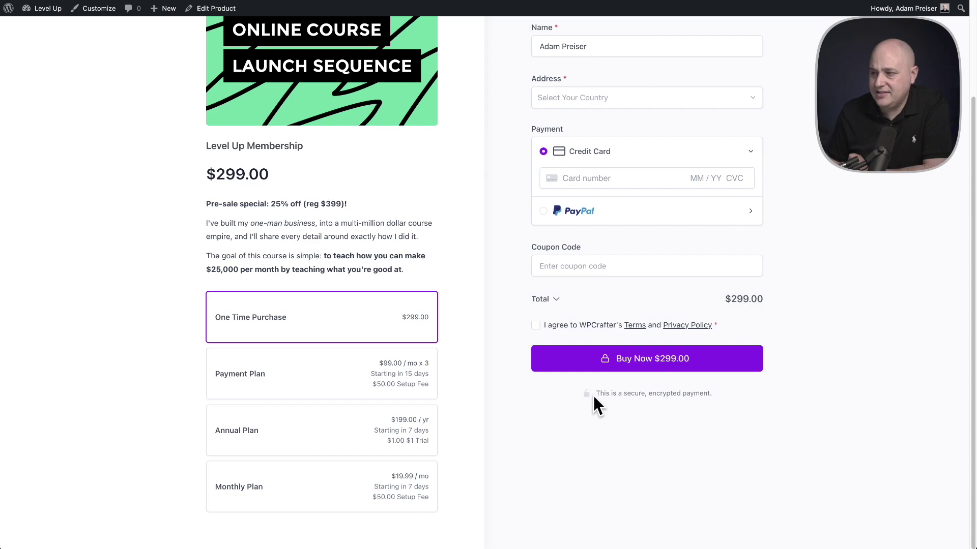
{"action": "scroll", "coordinate": [631, 395], "scroll_direction": "up", "scroll_amount": 3}
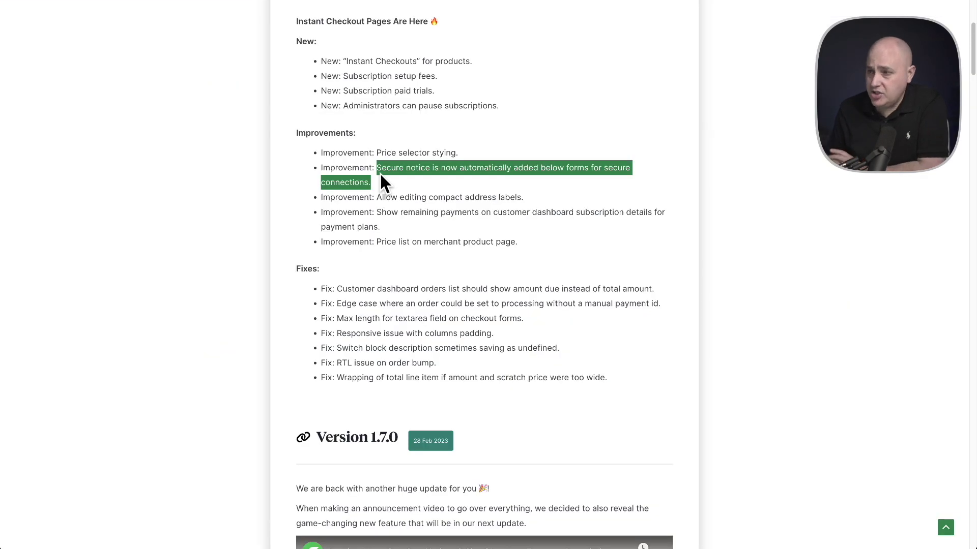
{"action": "left_click", "coordinate": [380, 173]}
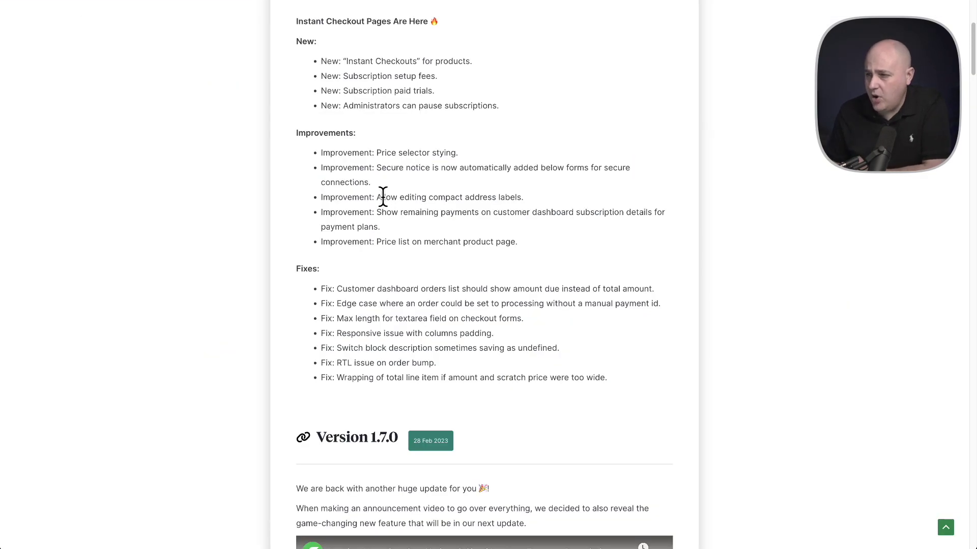
{"action": "left_click_drag", "start_coordinate": [377, 212], "coordinate": [384, 227]}
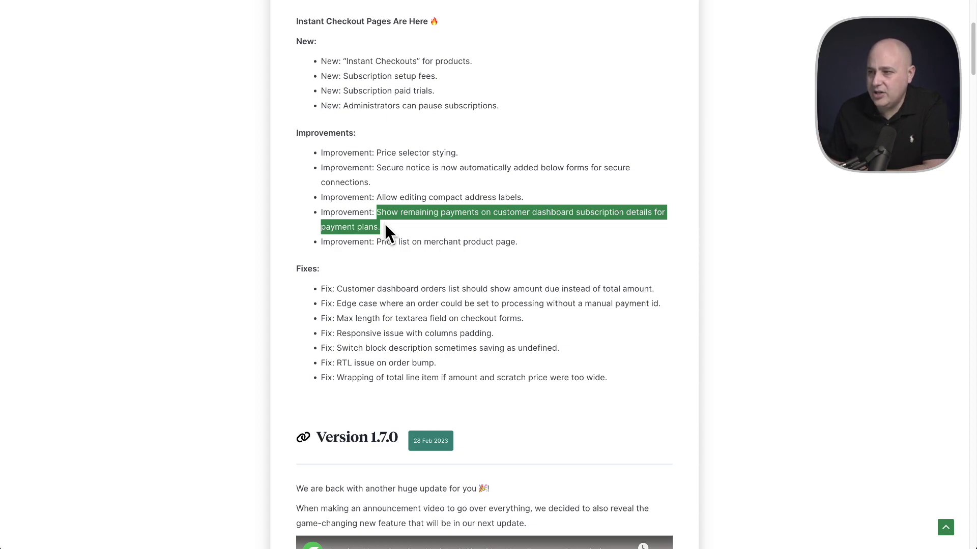
{"action": "left_click", "coordinate": [385, 227]}
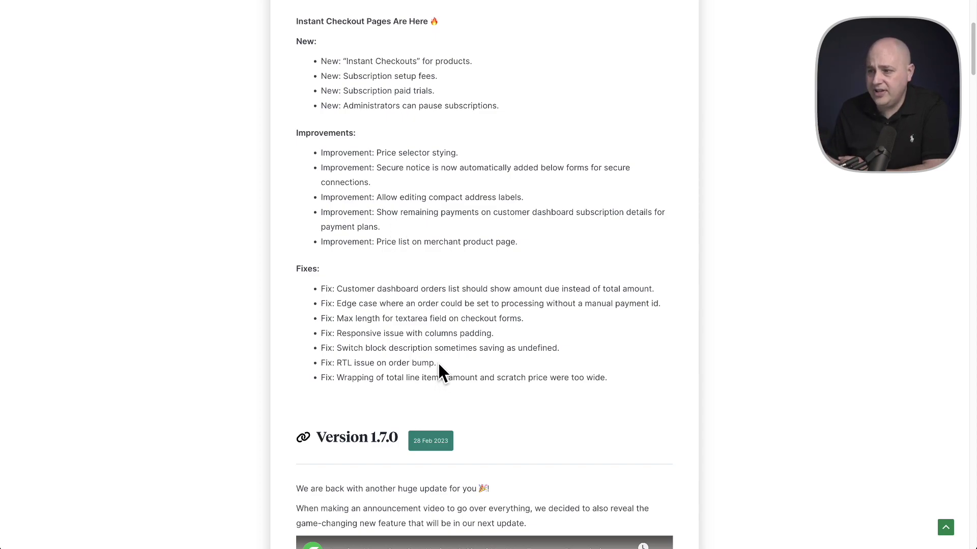
{"action": "left_click_drag", "start_coordinate": [438, 363], "coordinate": [321, 366]}
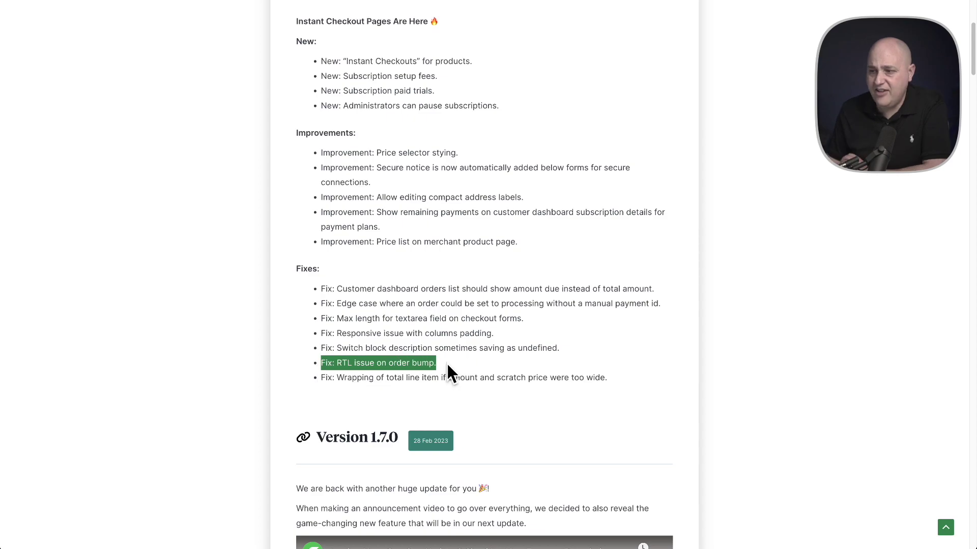